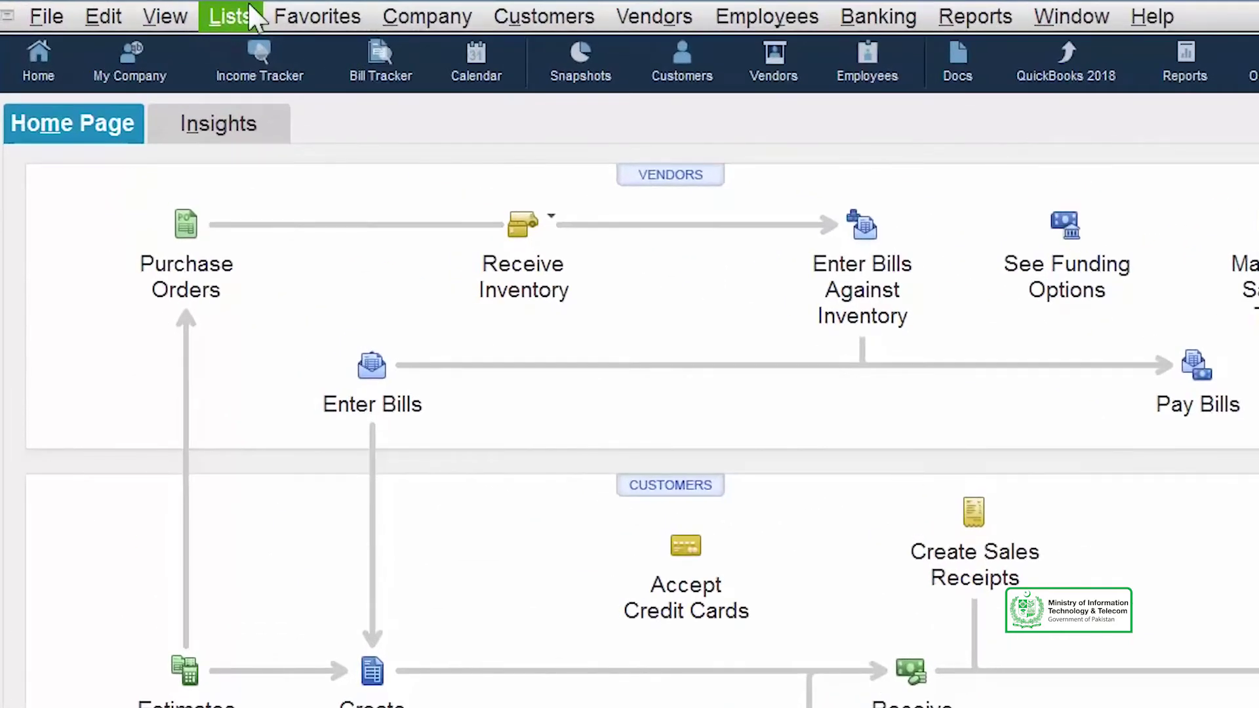
Try to add a new item of type Subtotal named SubTotal to the item list.
{"action": "left_click", "coordinate": [229, 16]}
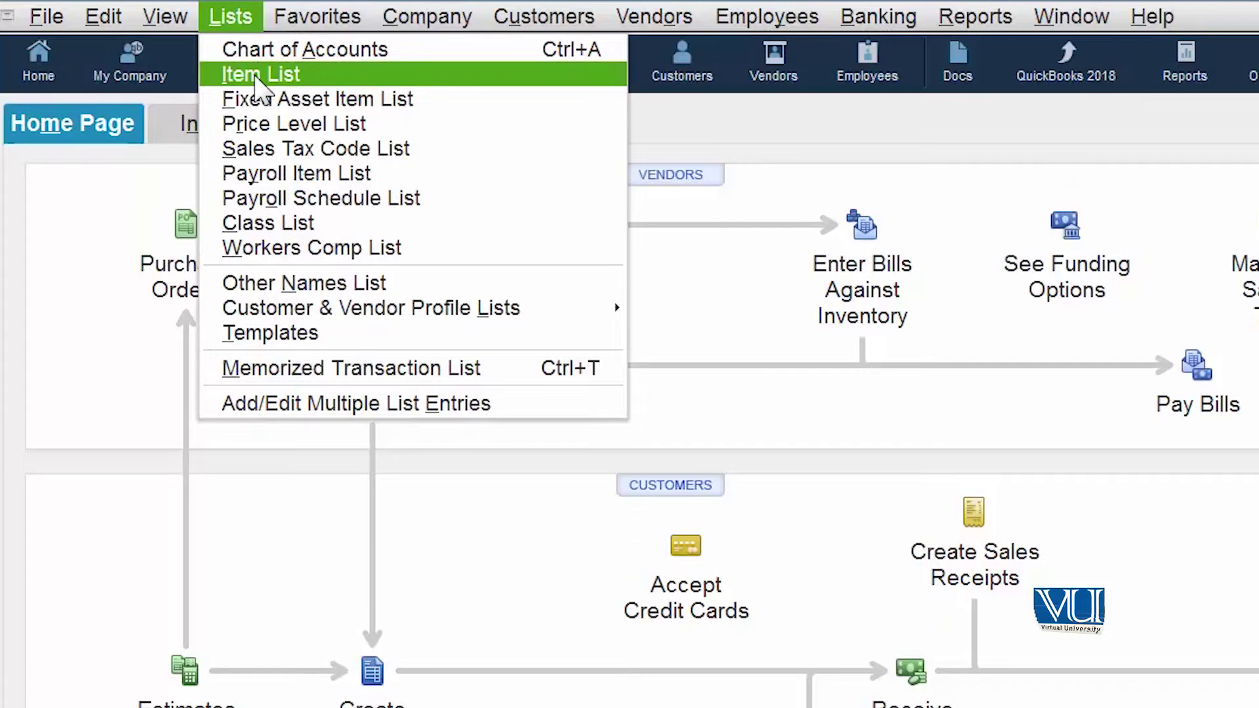
{"action": "left_click", "coordinate": [257, 75]}
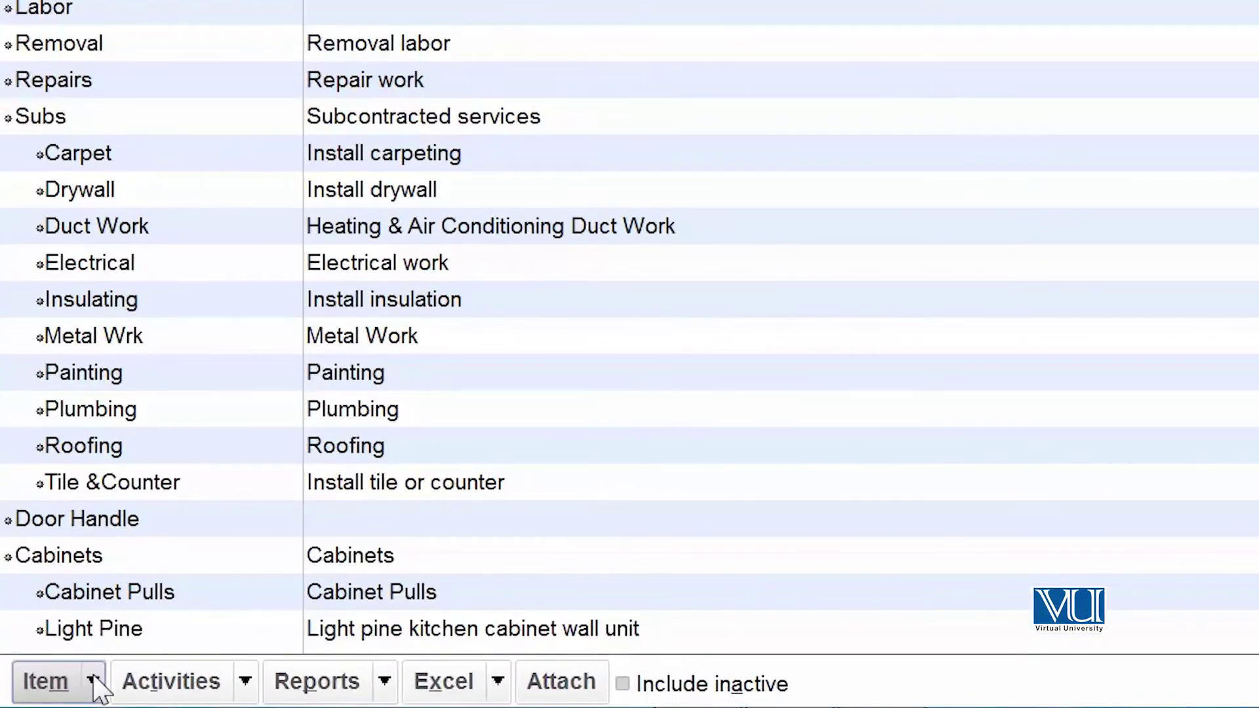
{"action": "left_click", "coordinate": [94, 681]}
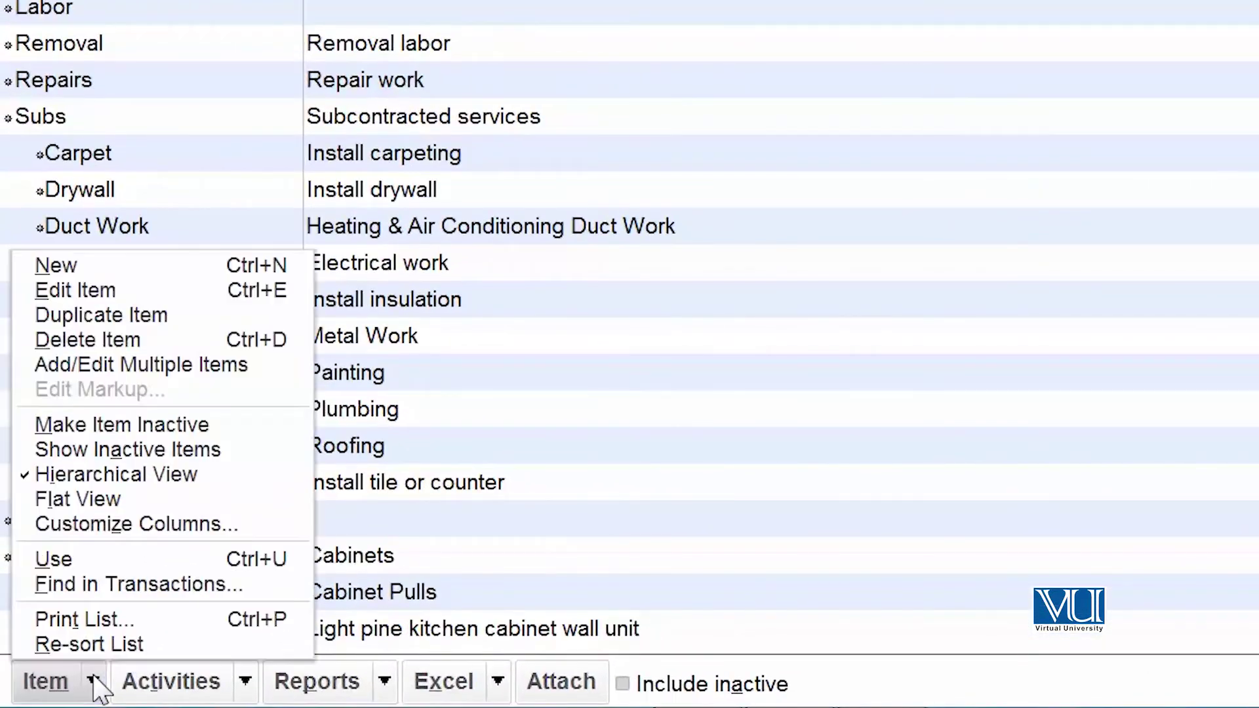
{"action": "left_click", "coordinate": [183, 274]}
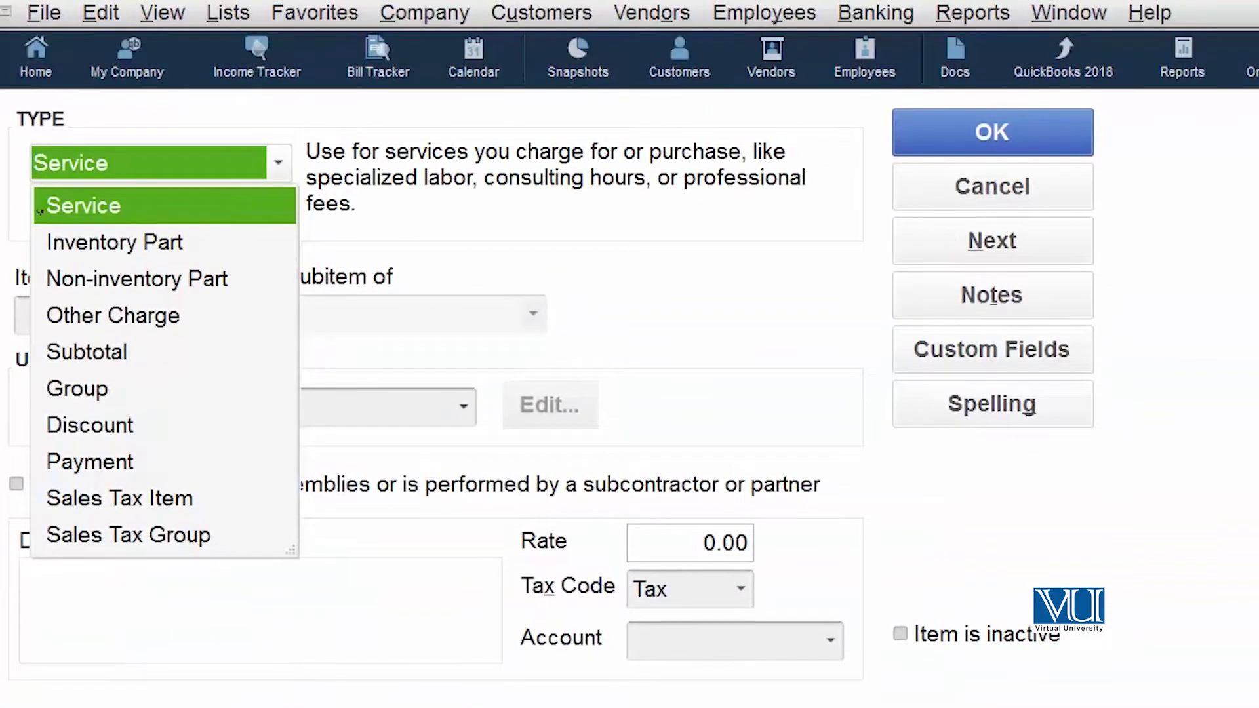
{"action": "left_click", "coordinate": [136, 361]}
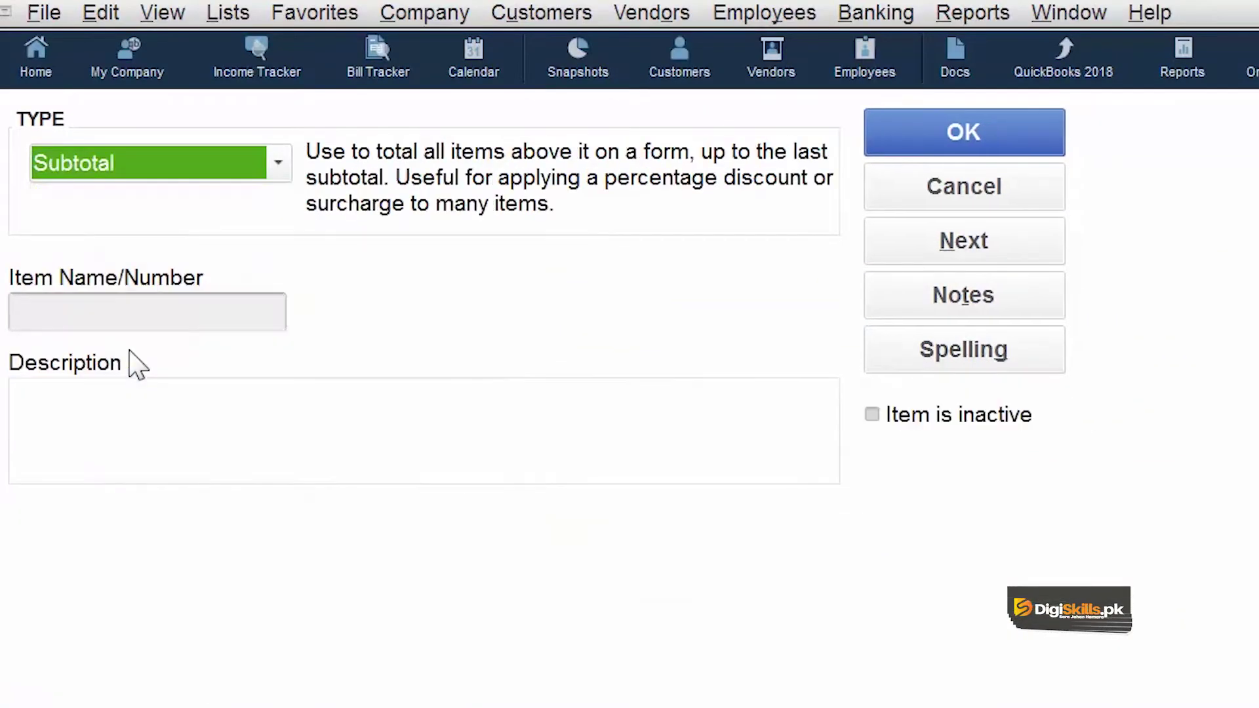
{"action": "left_click", "coordinate": [121, 304]}
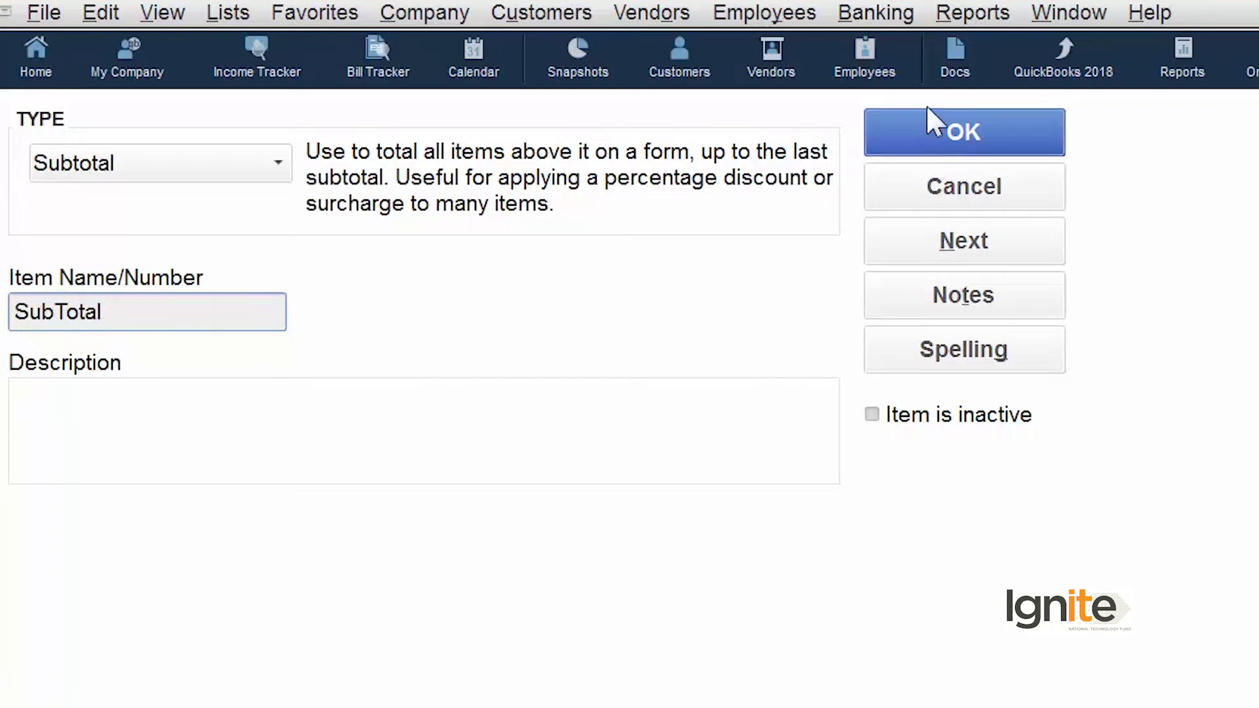
{"action": "left_click", "coordinate": [953, 137]}
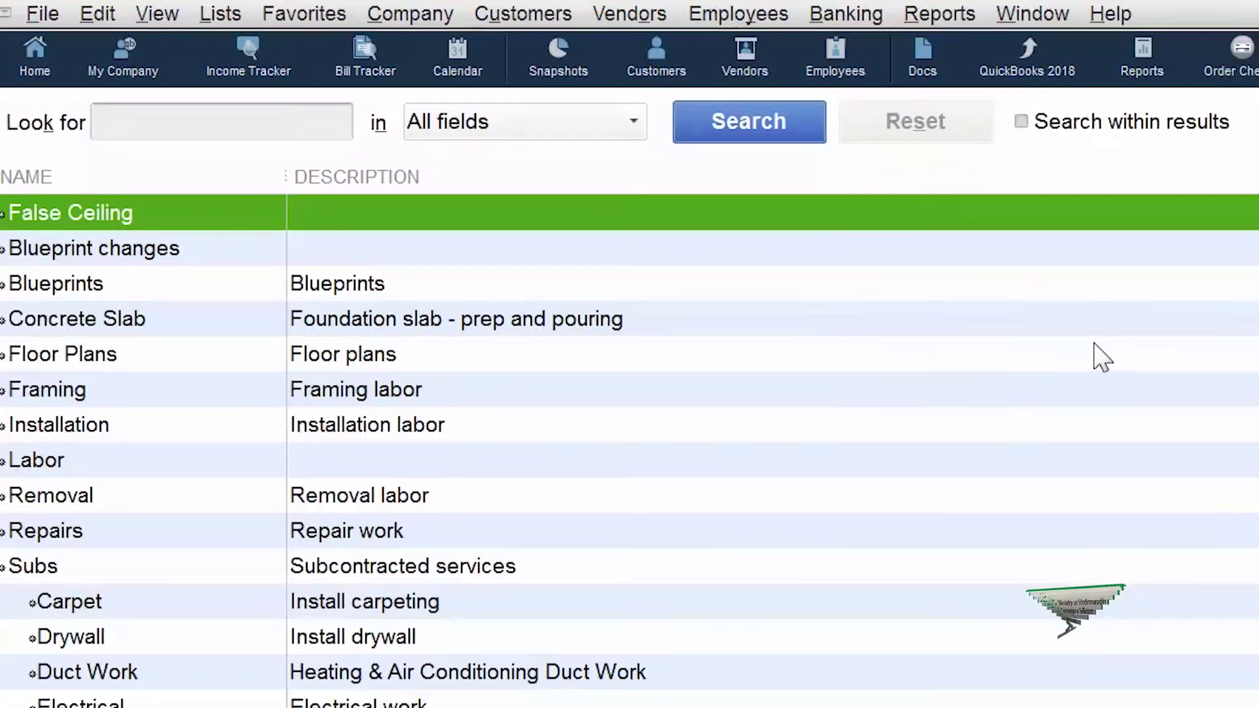
Widen the Type column of the item list.
{"action": "scroll", "coordinate": [1102, 357], "scroll_direction": "down", "scroll_amount": 13}
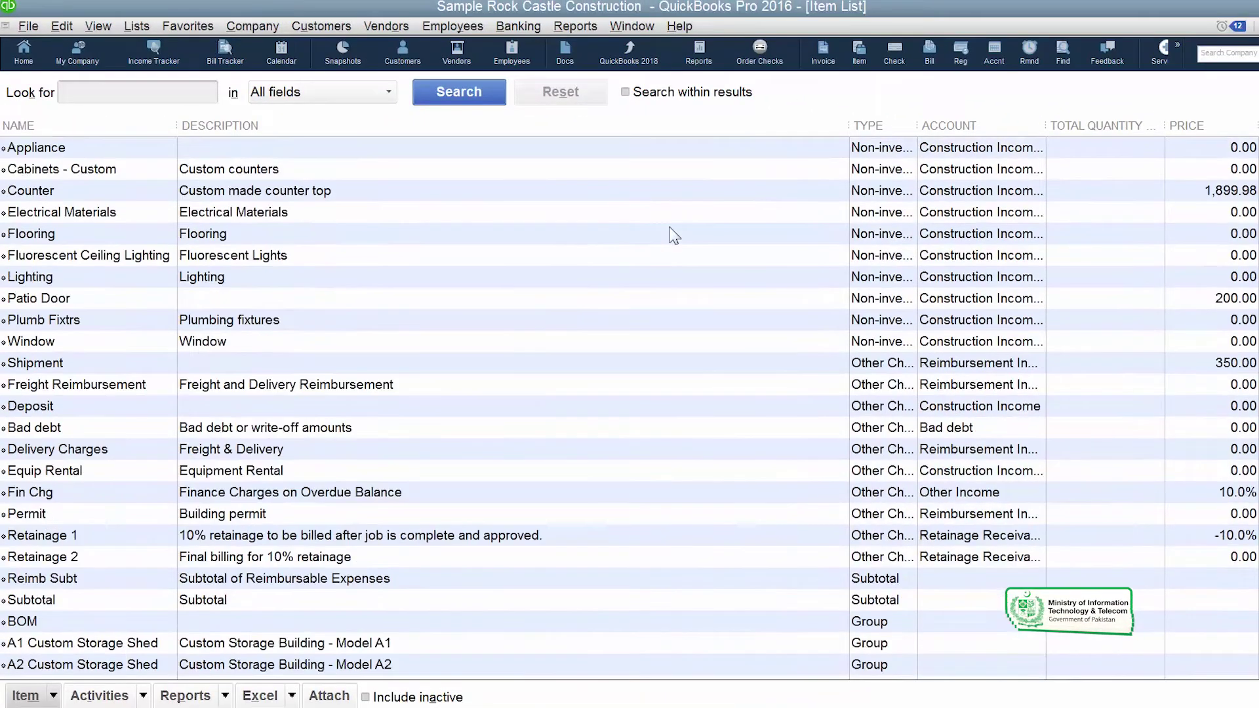
{"action": "scroll", "coordinate": [674, 235], "scroll_direction": "down", "scroll_amount": 2}
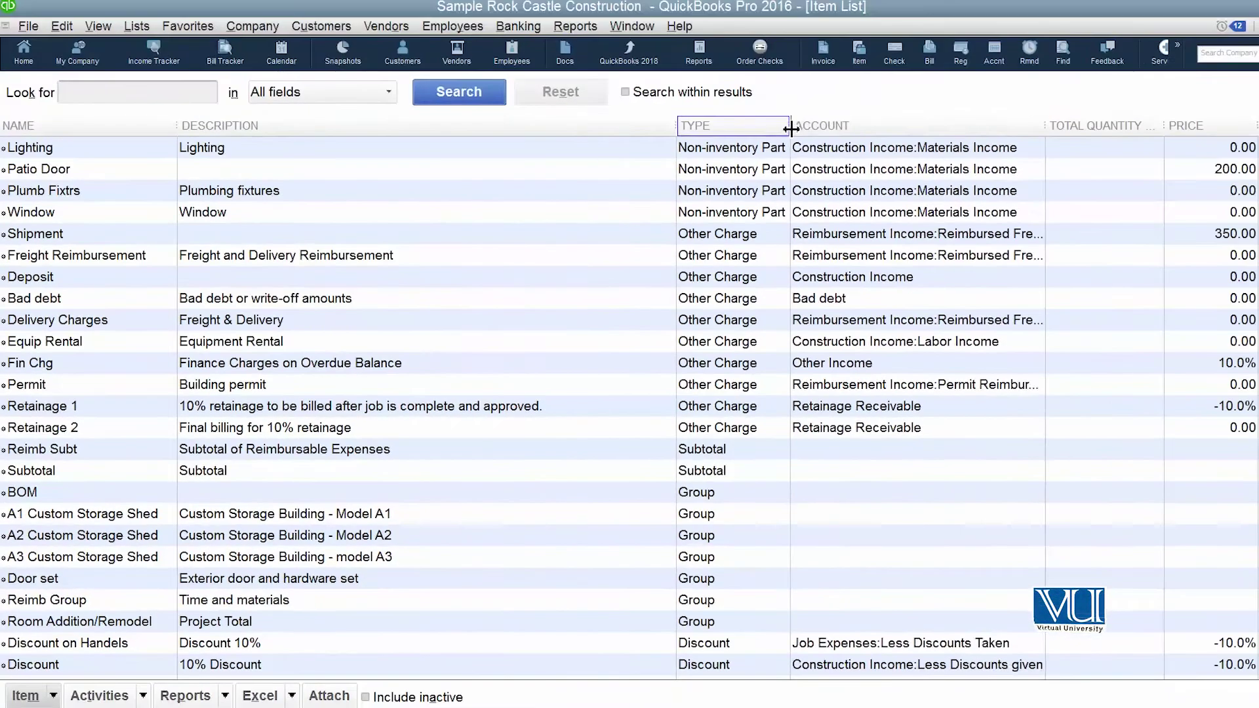
{"action": "left_click_drag", "start_coordinate": [793, 125], "coordinate": [872, 124]}
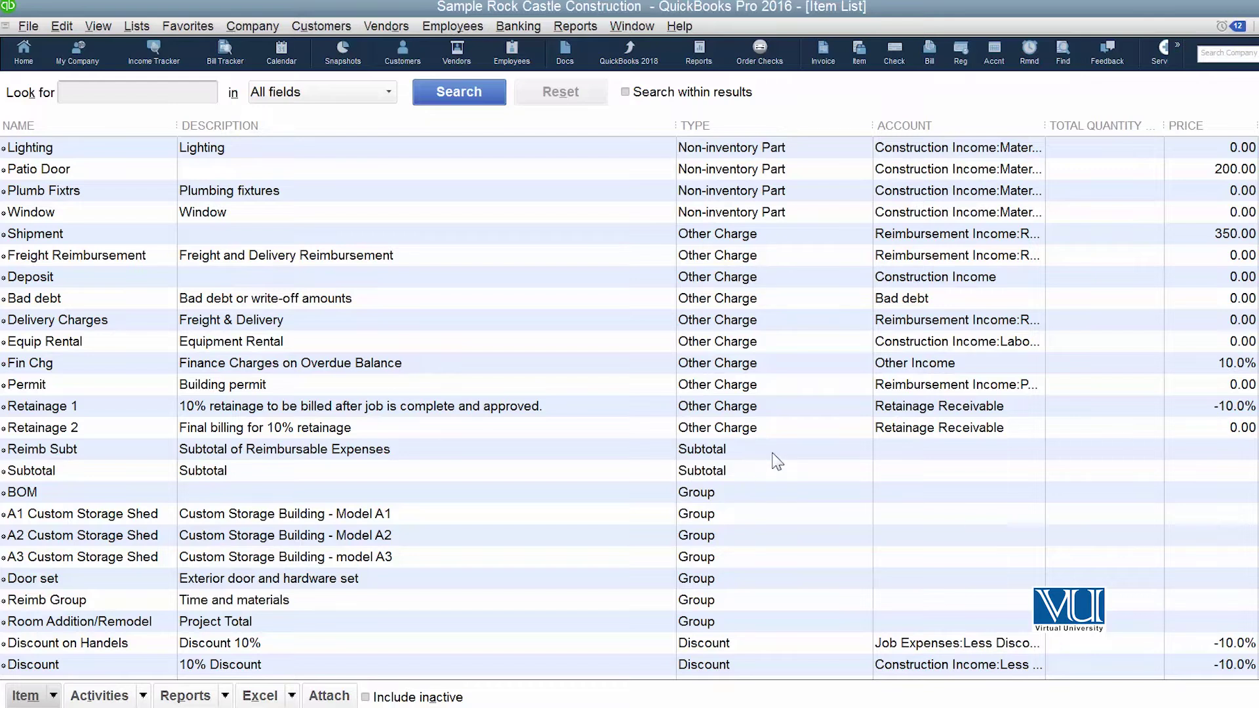
Look through the item list to compare the item types, including the Subtotal items, and close the list.
{"action": "scroll", "coordinate": [776, 461], "scroll_direction": "up", "scroll_amount": 13}
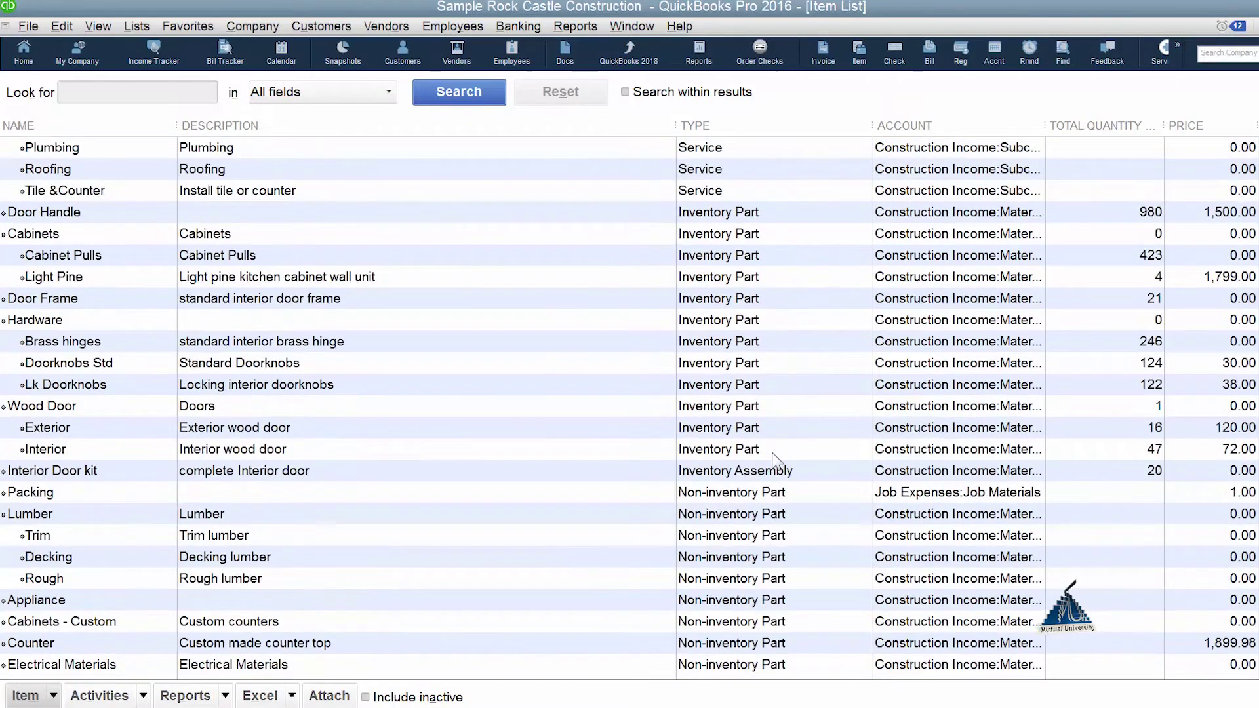
{"action": "scroll", "coordinate": [777, 461], "scroll_direction": "down", "scroll_amount": 7}
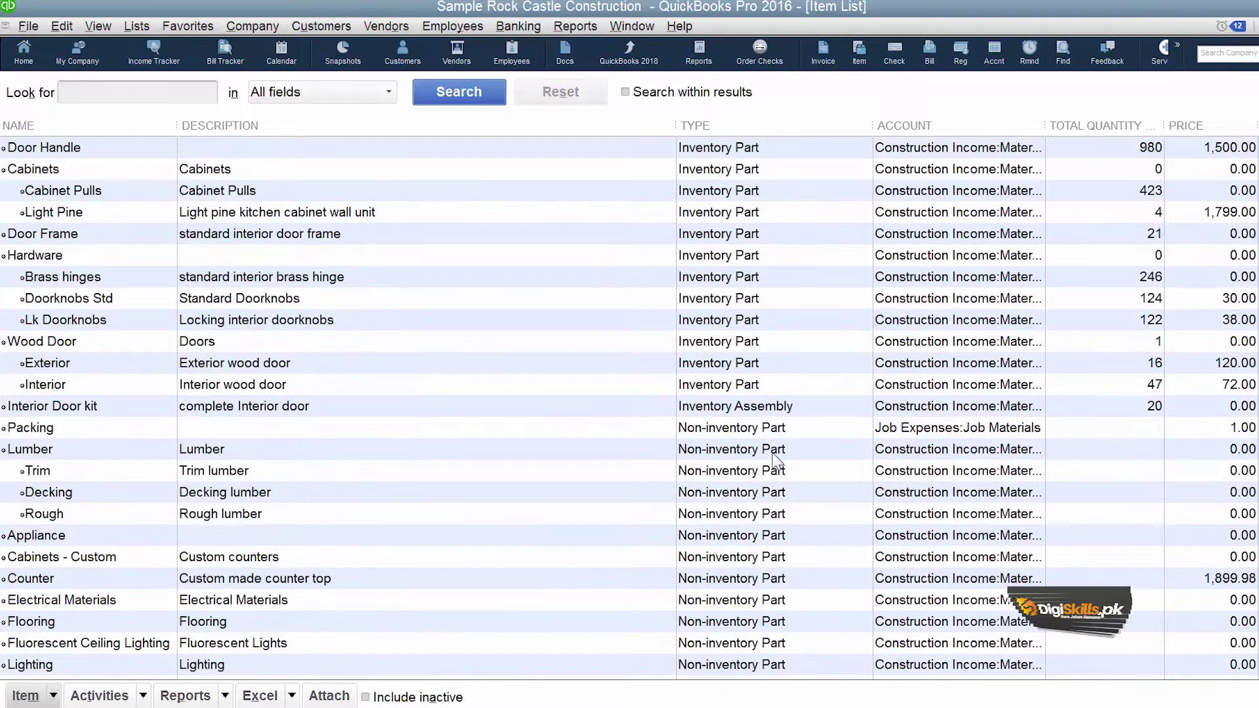
{"action": "scroll", "coordinate": [776, 461], "scroll_direction": "down", "scroll_amount": 2}
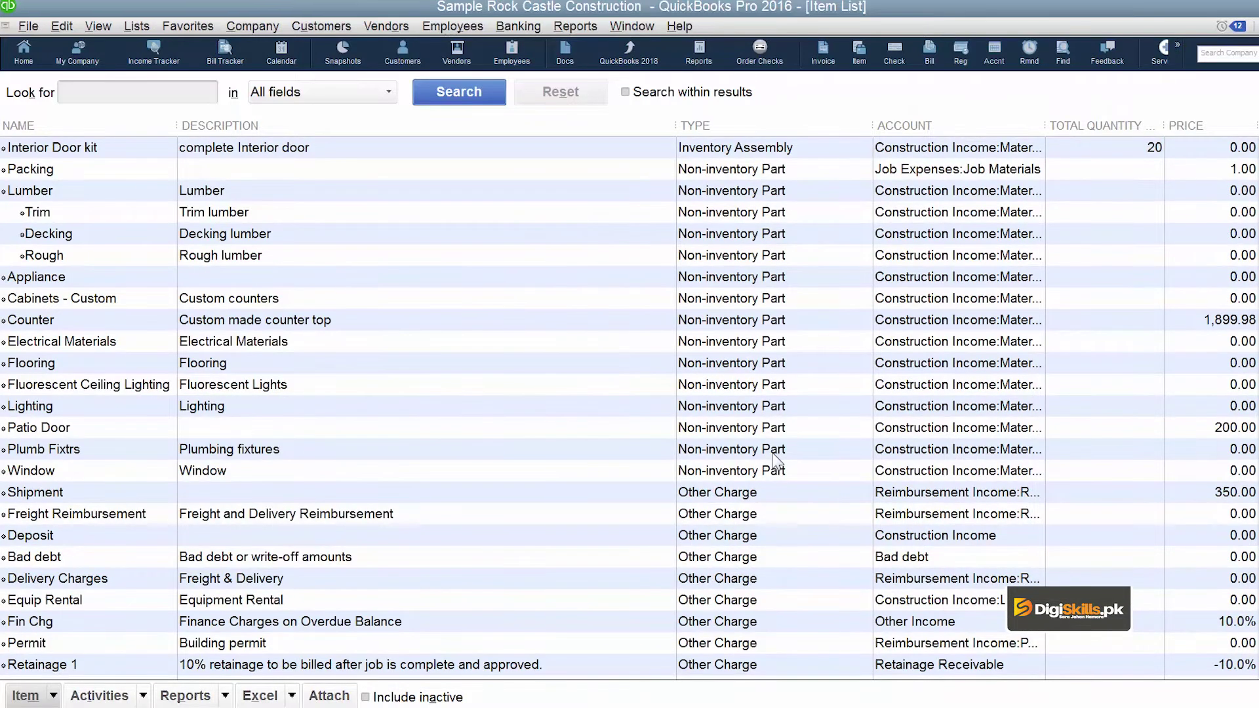
{"action": "scroll", "coordinate": [777, 461], "scroll_direction": "down", "scroll_amount": 2}
{"action": "scroll", "coordinate": [777, 460], "scroll_direction": "down", "scroll_amount": 2}
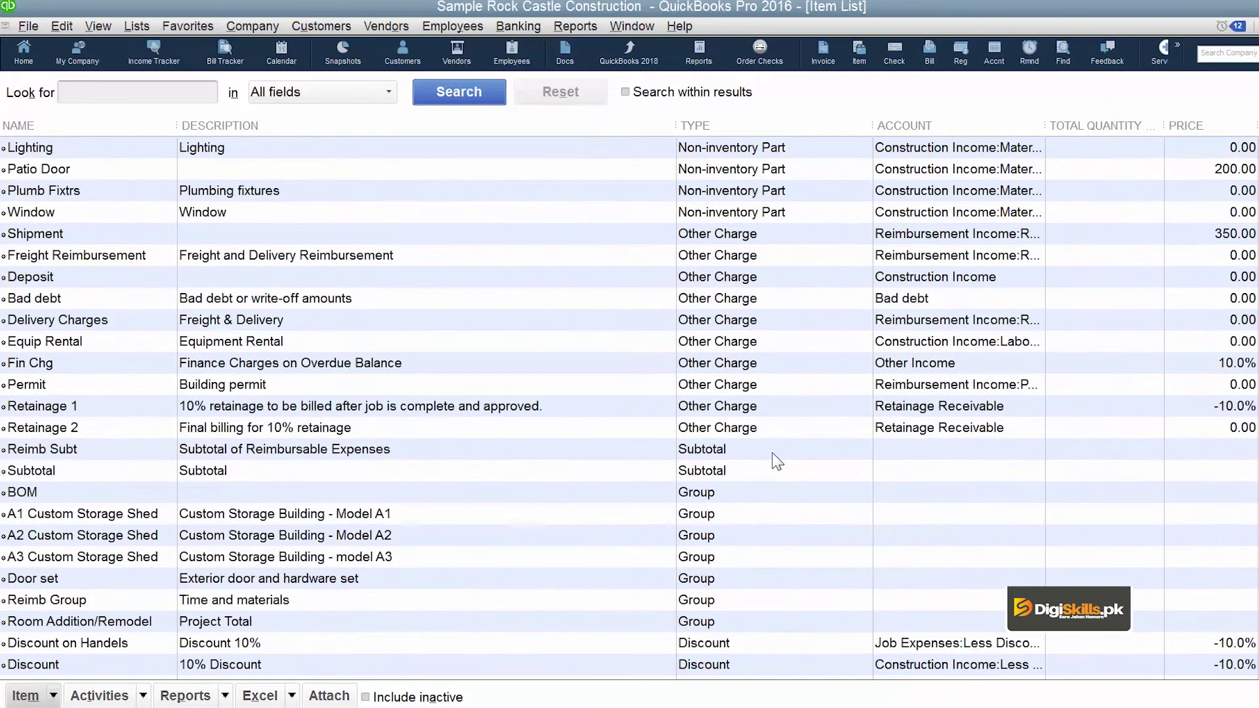
{"action": "scroll", "coordinate": [777, 461], "scroll_direction": "down", "scroll_amount": 1}
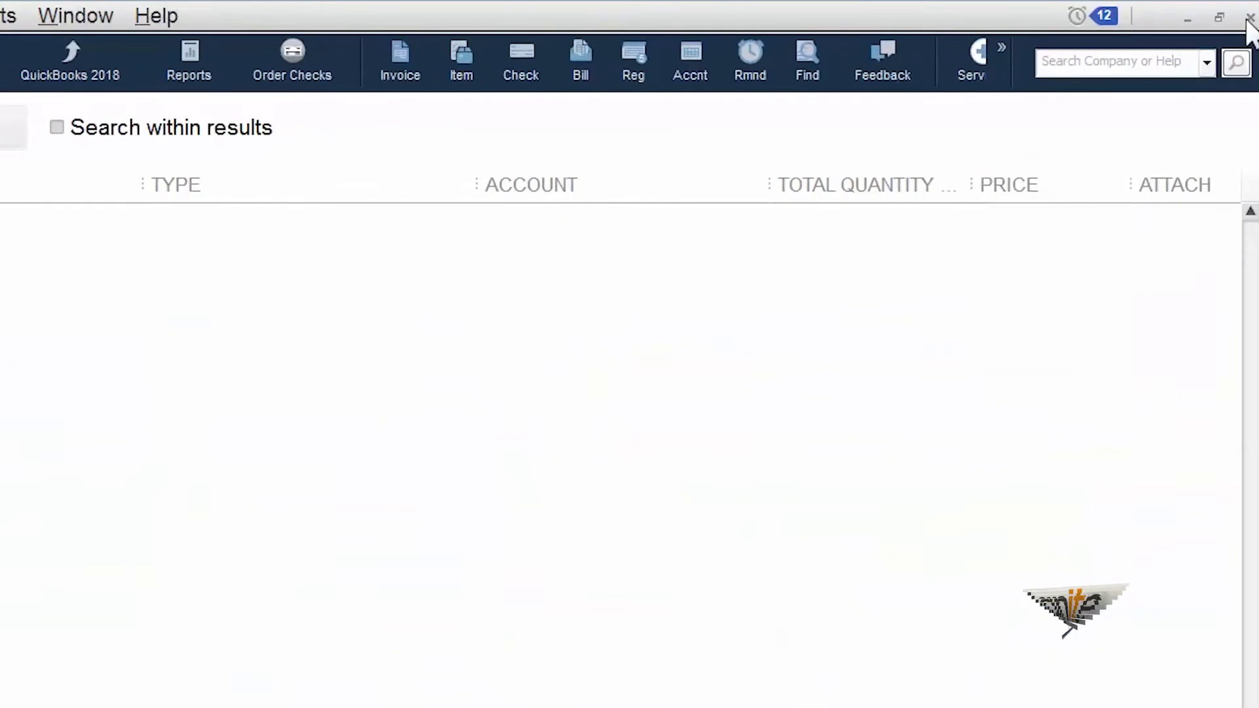
{"action": "left_click", "coordinate": [1248, 18]}
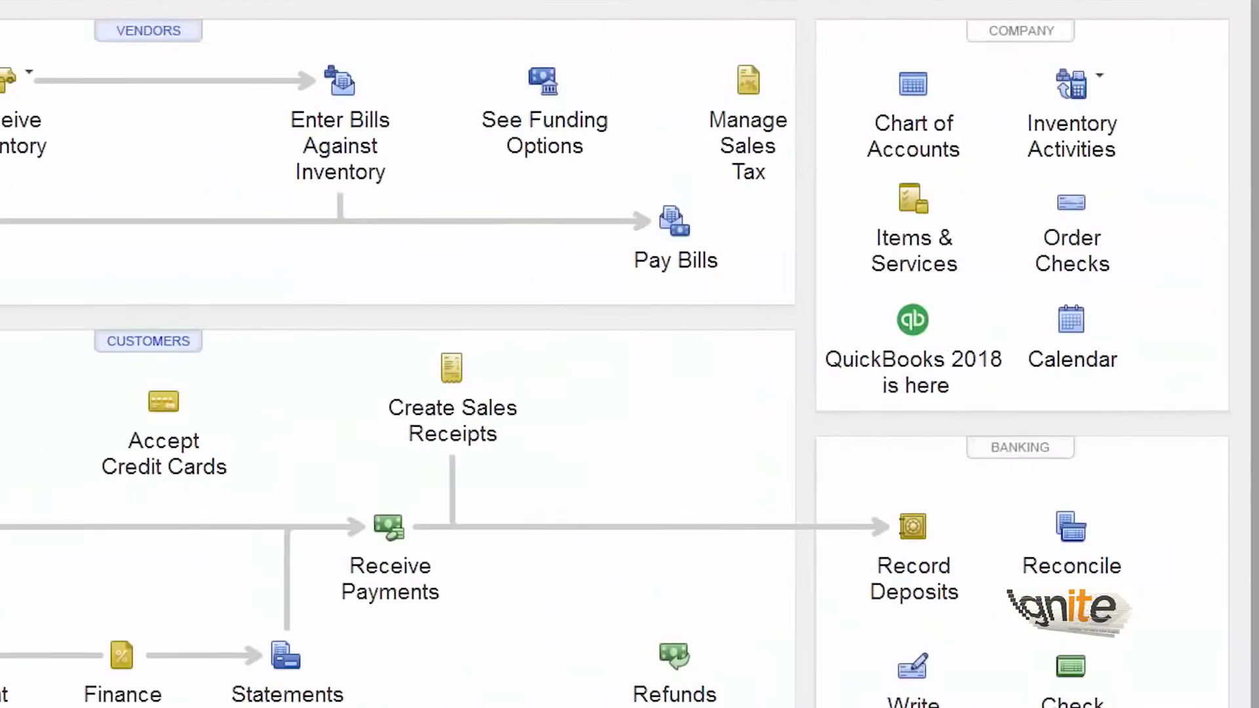
Start a new invoice for the first listed customer's Kitchen job.
{"action": "left_click", "coordinate": [406, 417]}
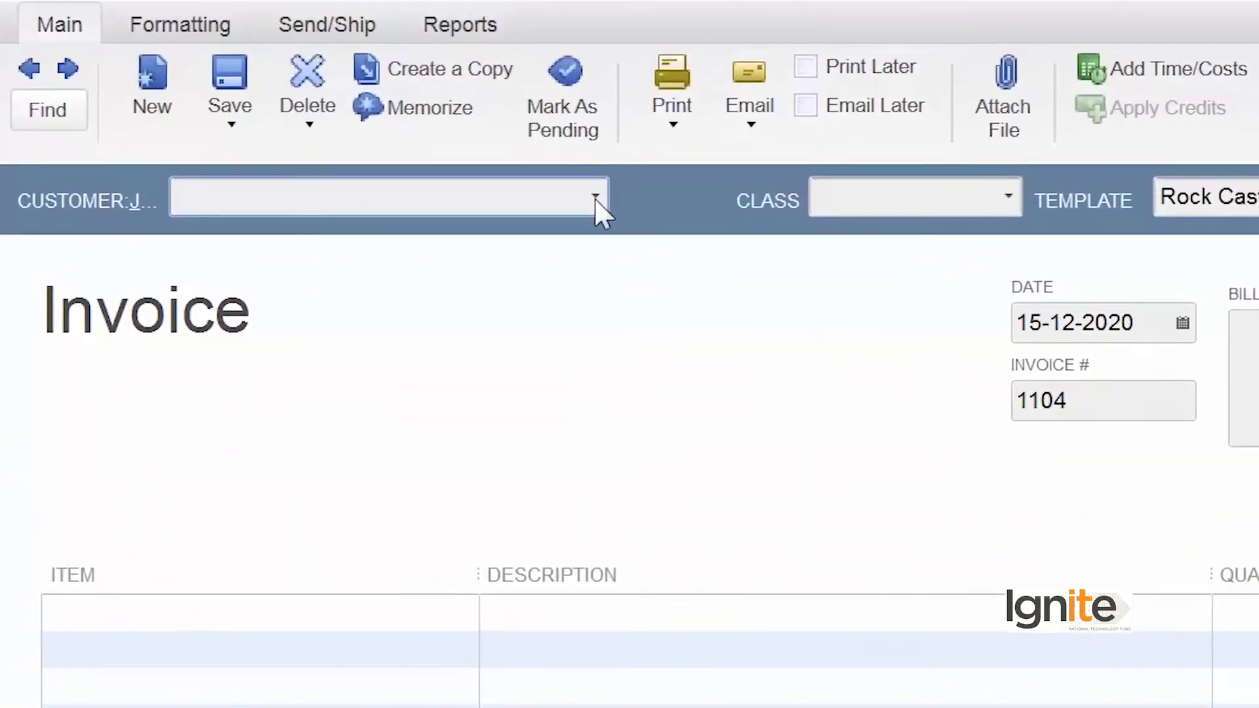
{"action": "left_click", "coordinate": [595, 197]}
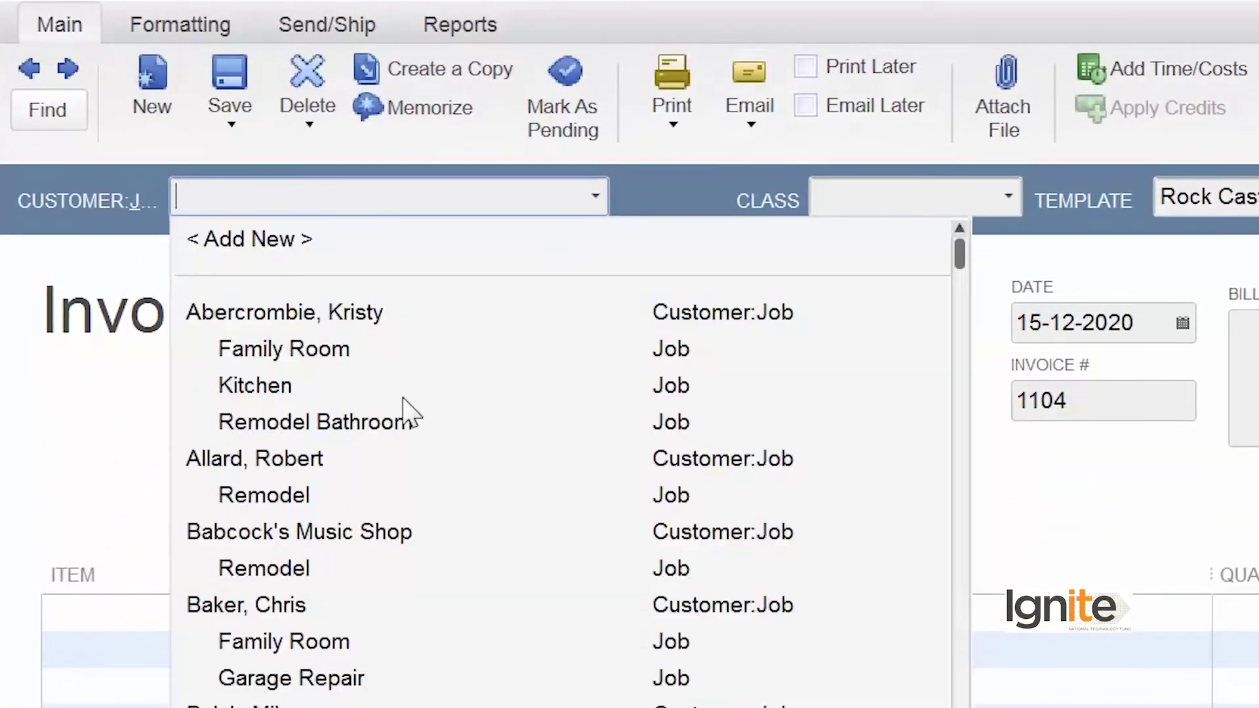
{"action": "left_click", "coordinate": [403, 398]}
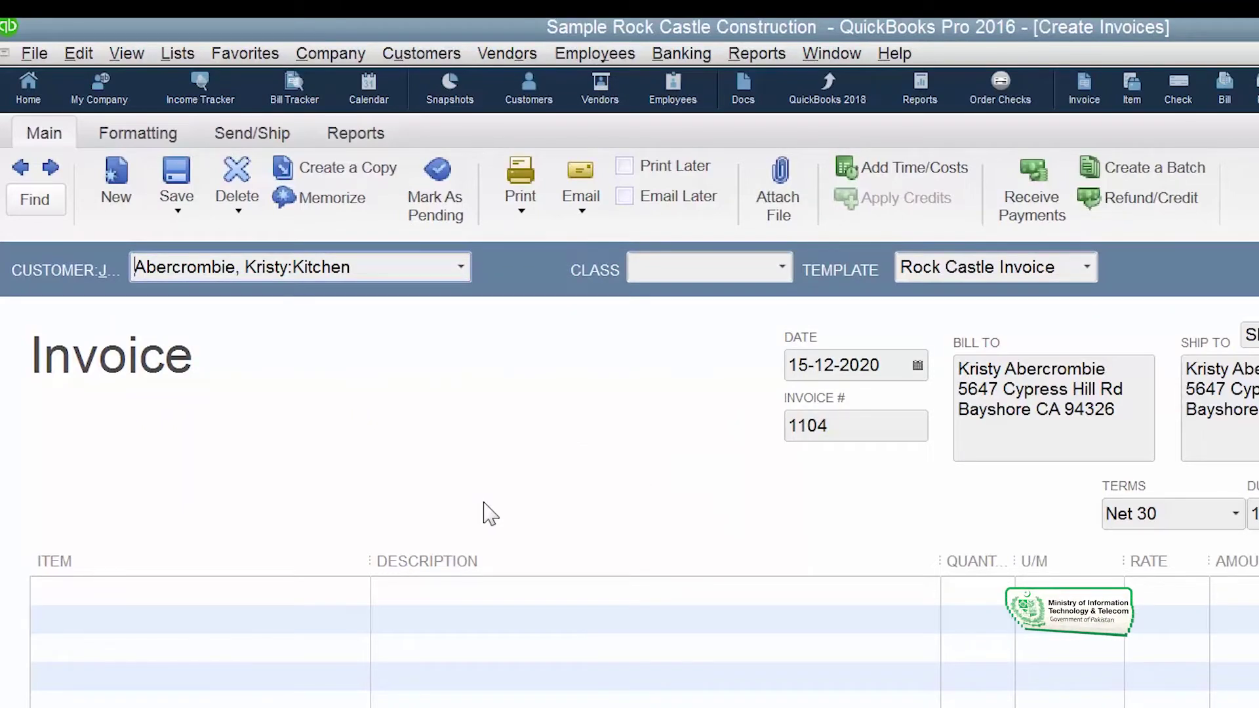
Add Door Handle as the first invoice line with a quantity of 20.
{"action": "left_click", "coordinate": [204, 593]}
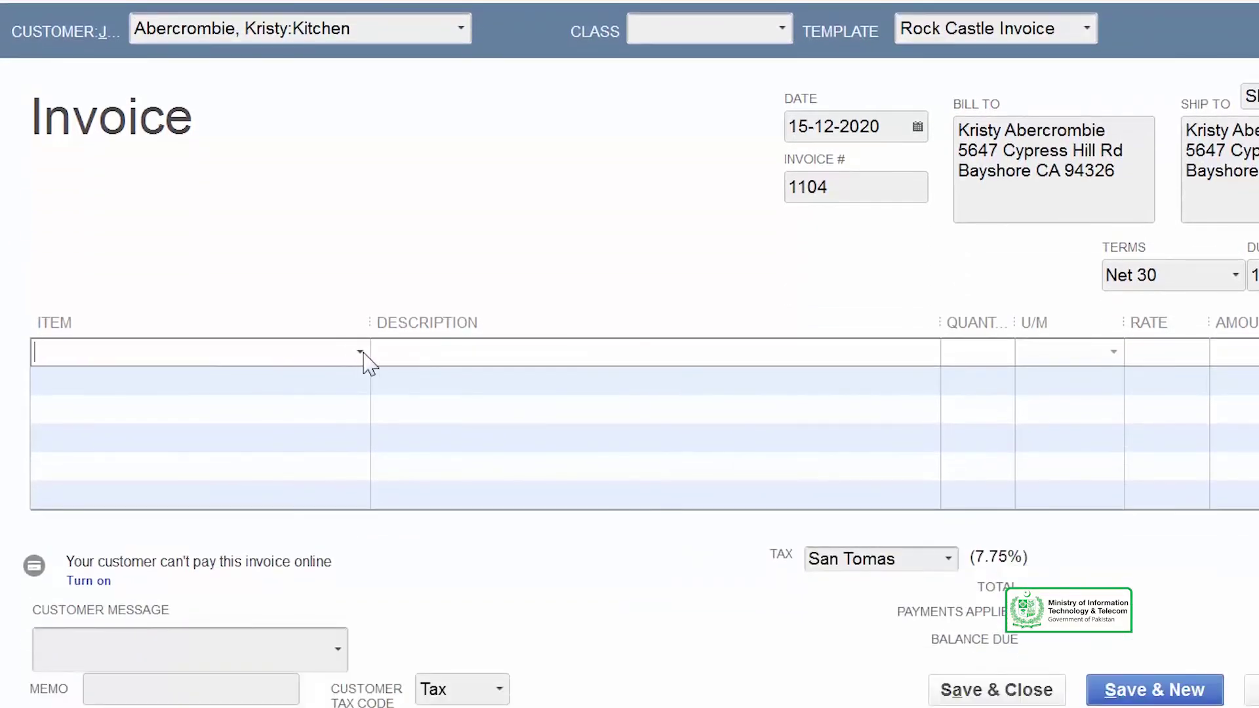
{"action": "left_click", "coordinate": [360, 352]}
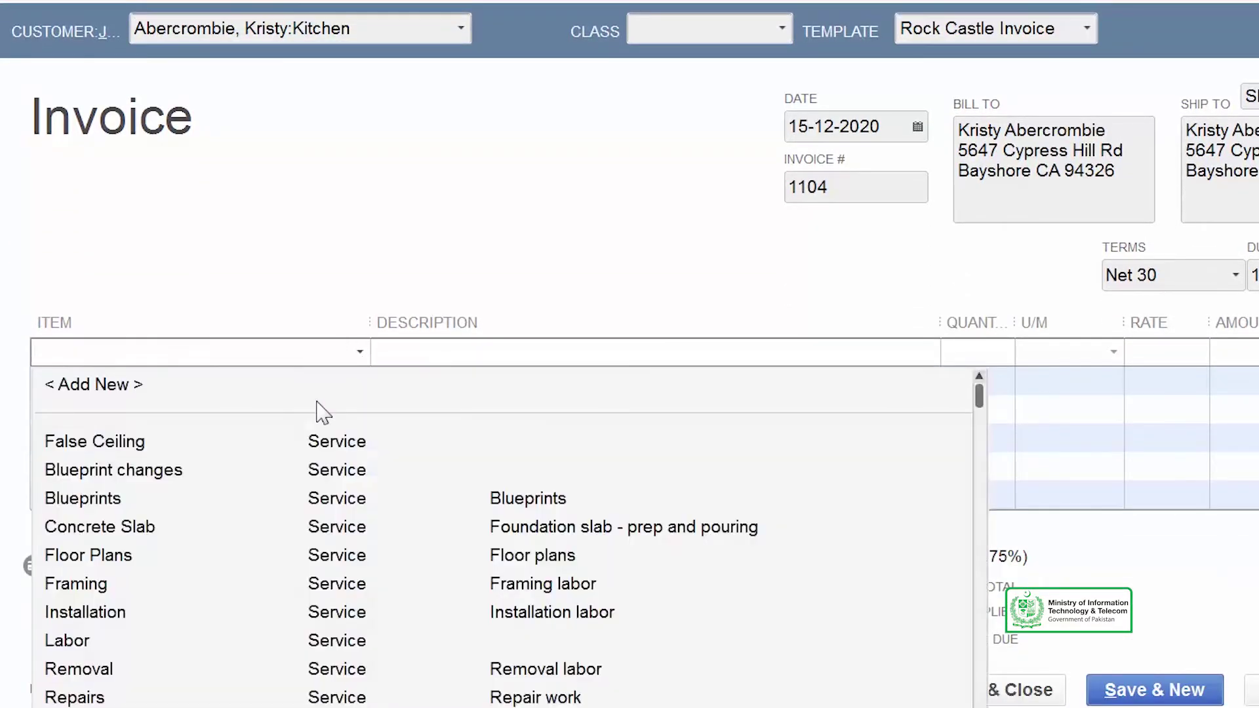
{"action": "scroll", "coordinate": [318, 411], "scroll_direction": "down", "scroll_amount": 2}
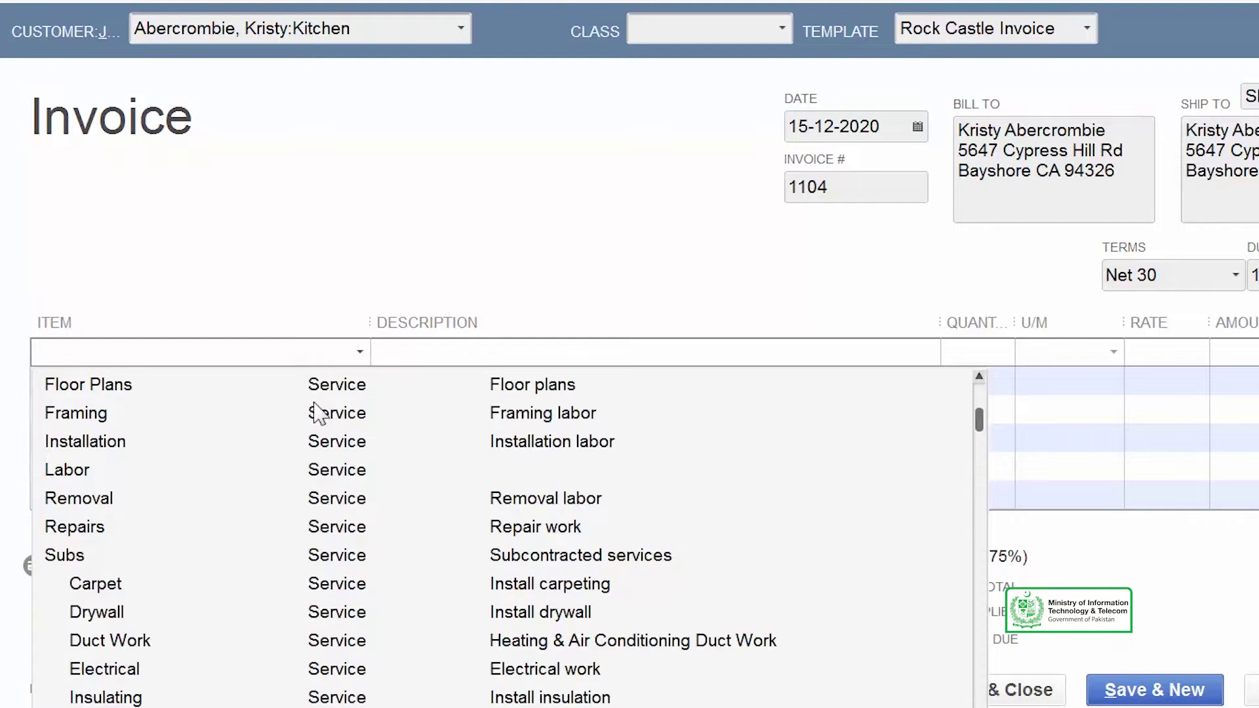
{"action": "scroll", "coordinate": [318, 410], "scroll_direction": "down", "scroll_amount": 3}
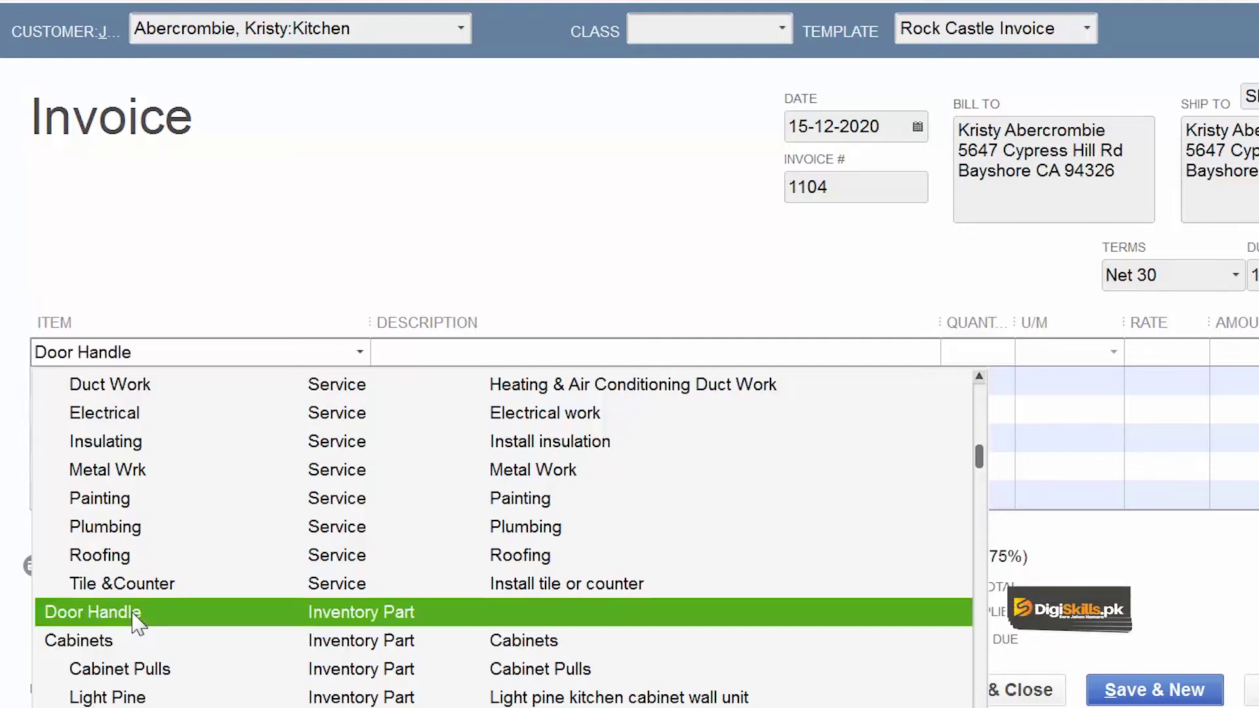
{"action": "left_click", "coordinate": [92, 611]}
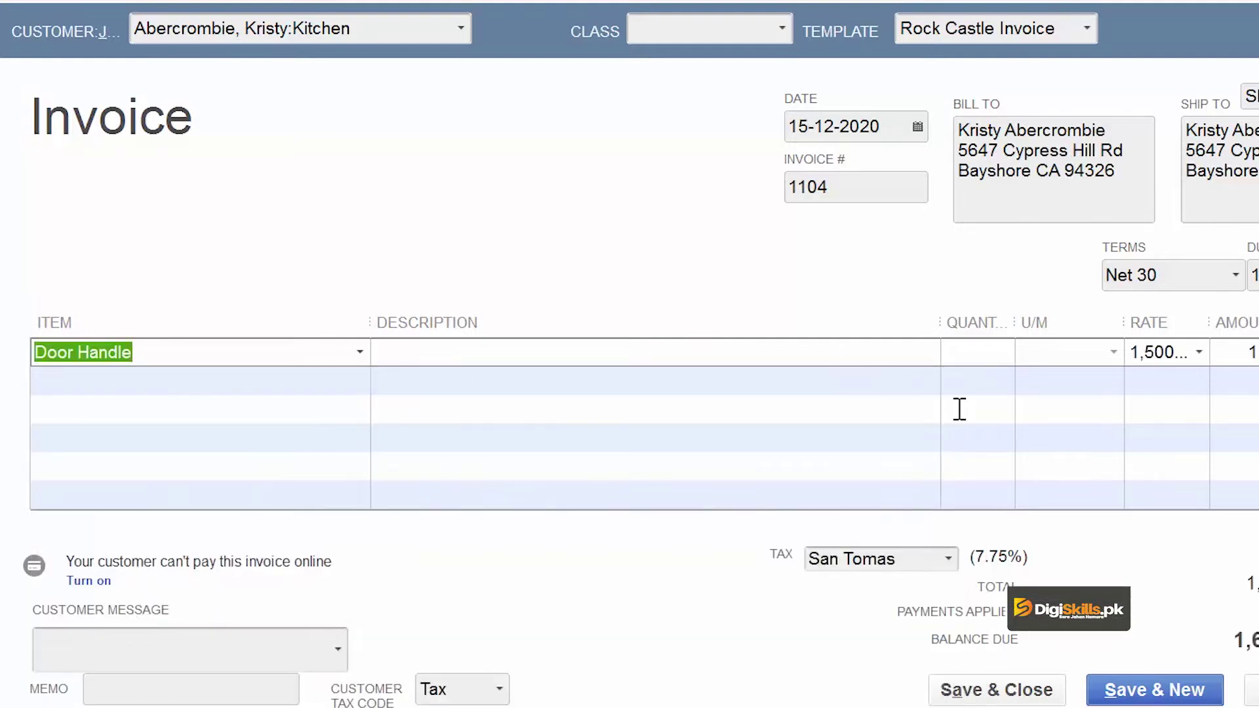
{"action": "left_click", "coordinate": [989, 358]}
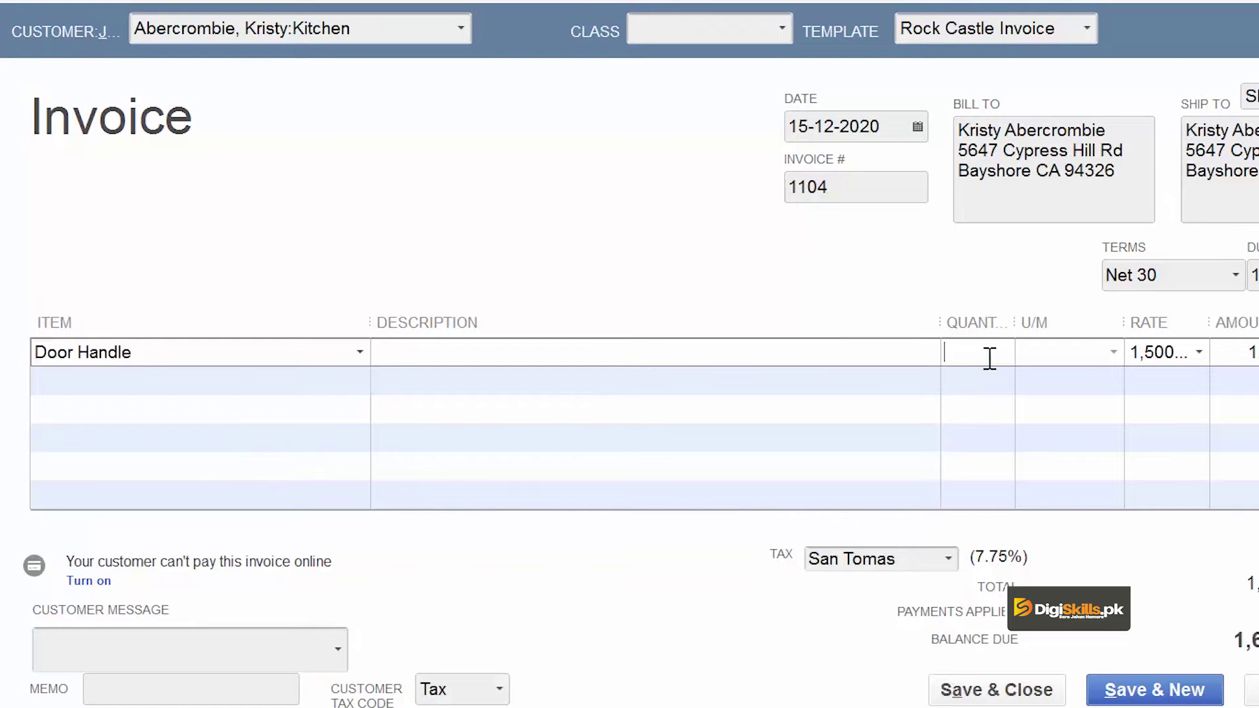
{"action": "key", "text": "Tab"}
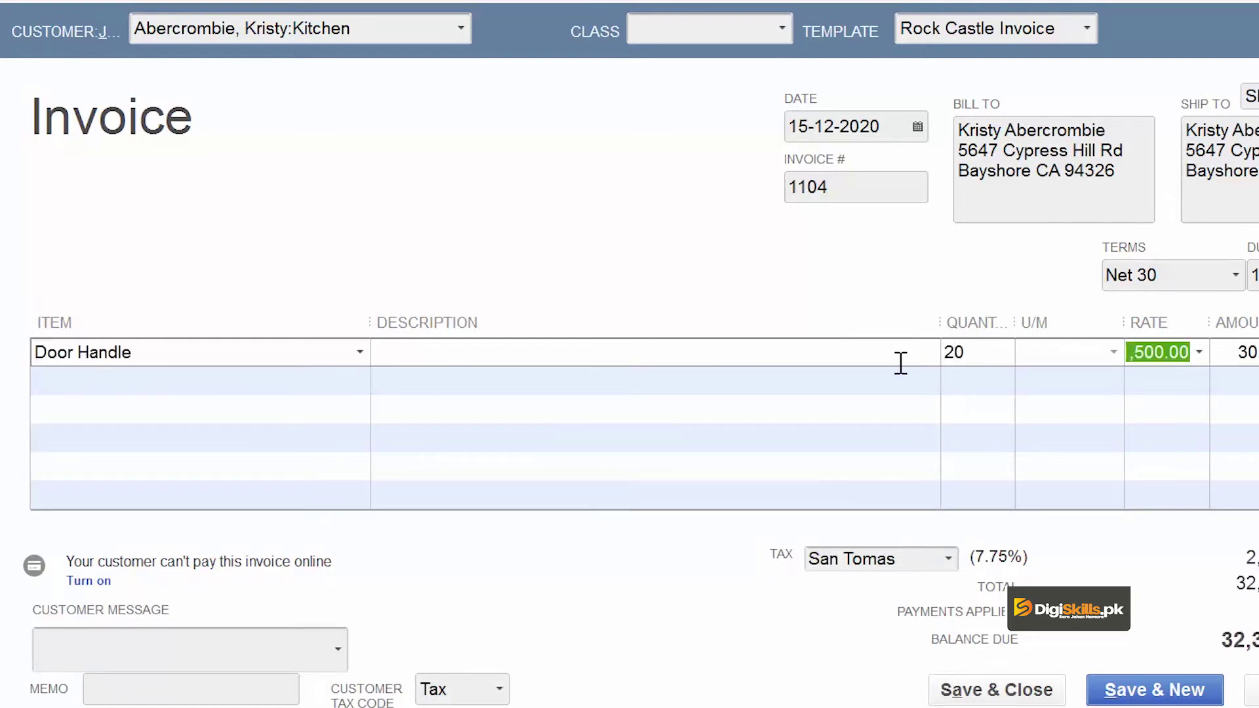
Add Cabinet Pulls from Cabinets as the second invoice line with a quantity of 40.
{"action": "left_click", "coordinate": [136, 379]}
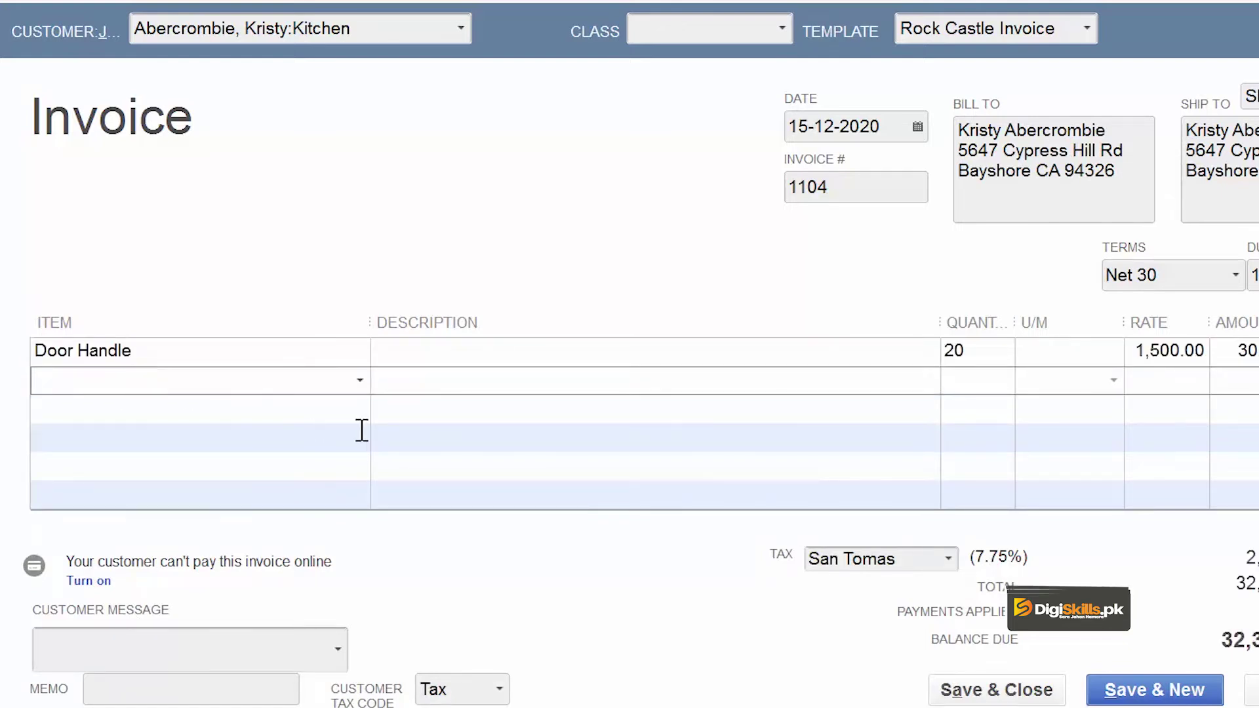
{"action": "left_click", "coordinate": [359, 380]}
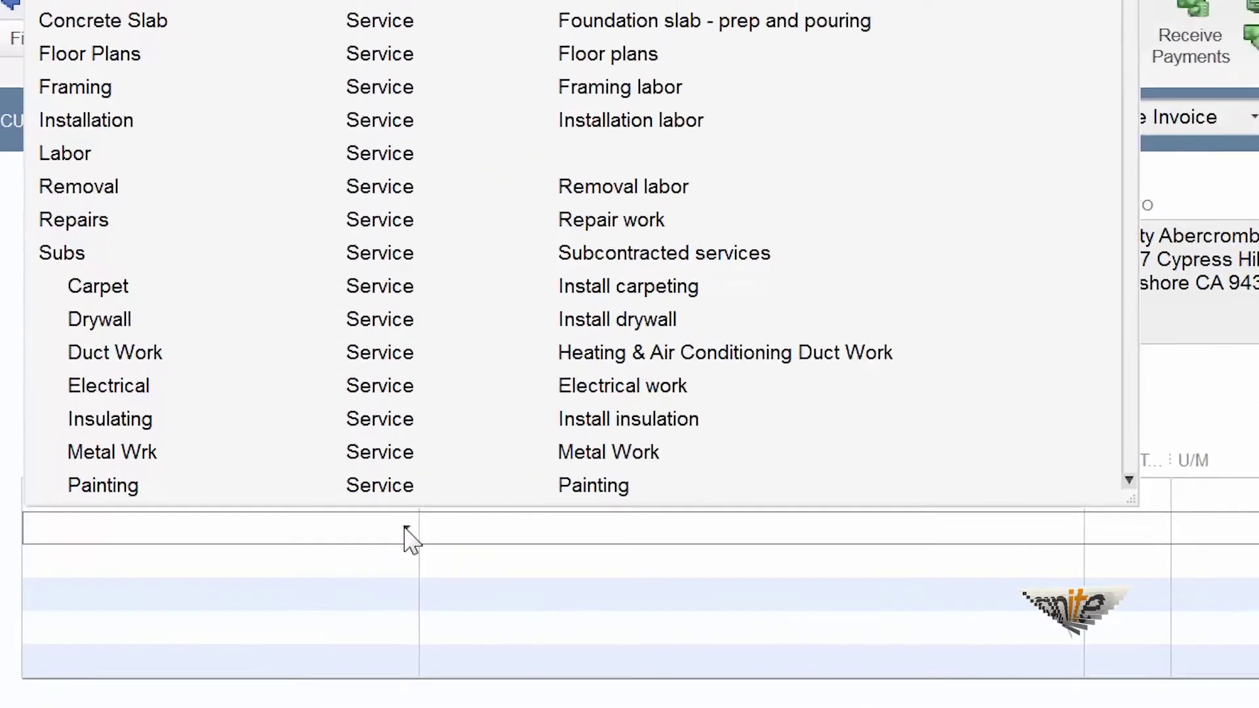
{"action": "scroll", "coordinate": [418, 309], "scroll_direction": "down", "scroll_amount": 5}
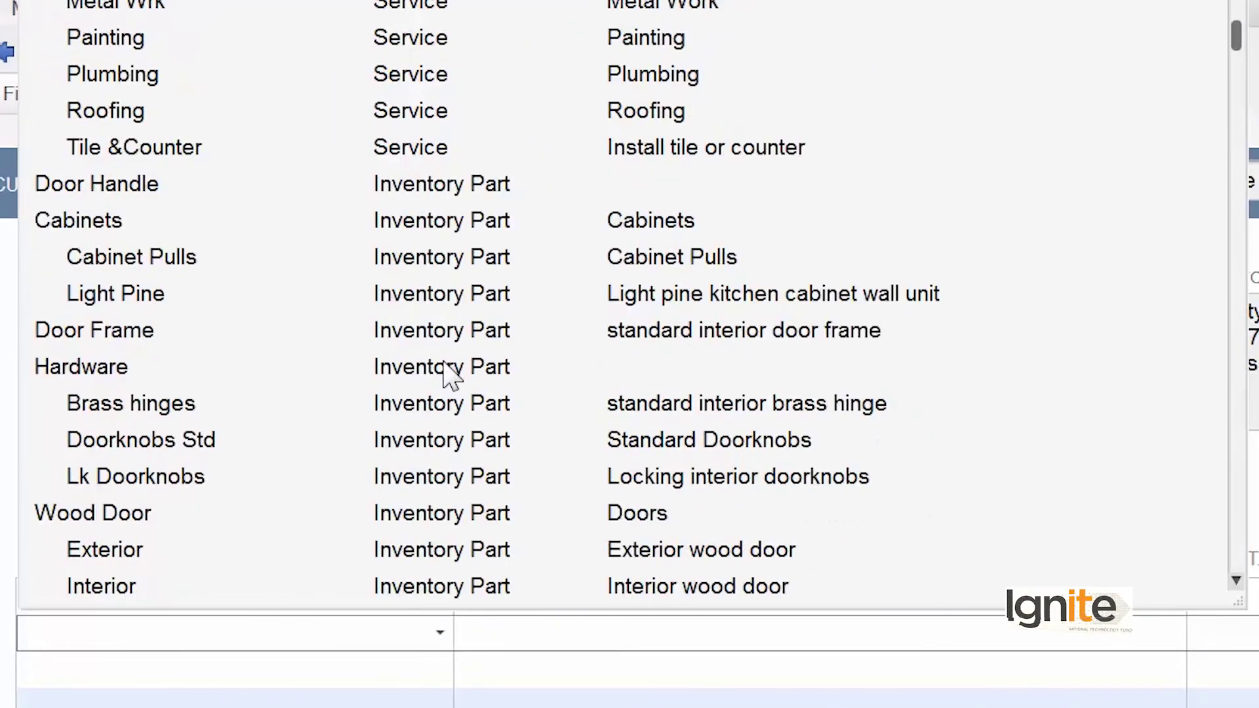
{"action": "left_click", "coordinate": [157, 257]}
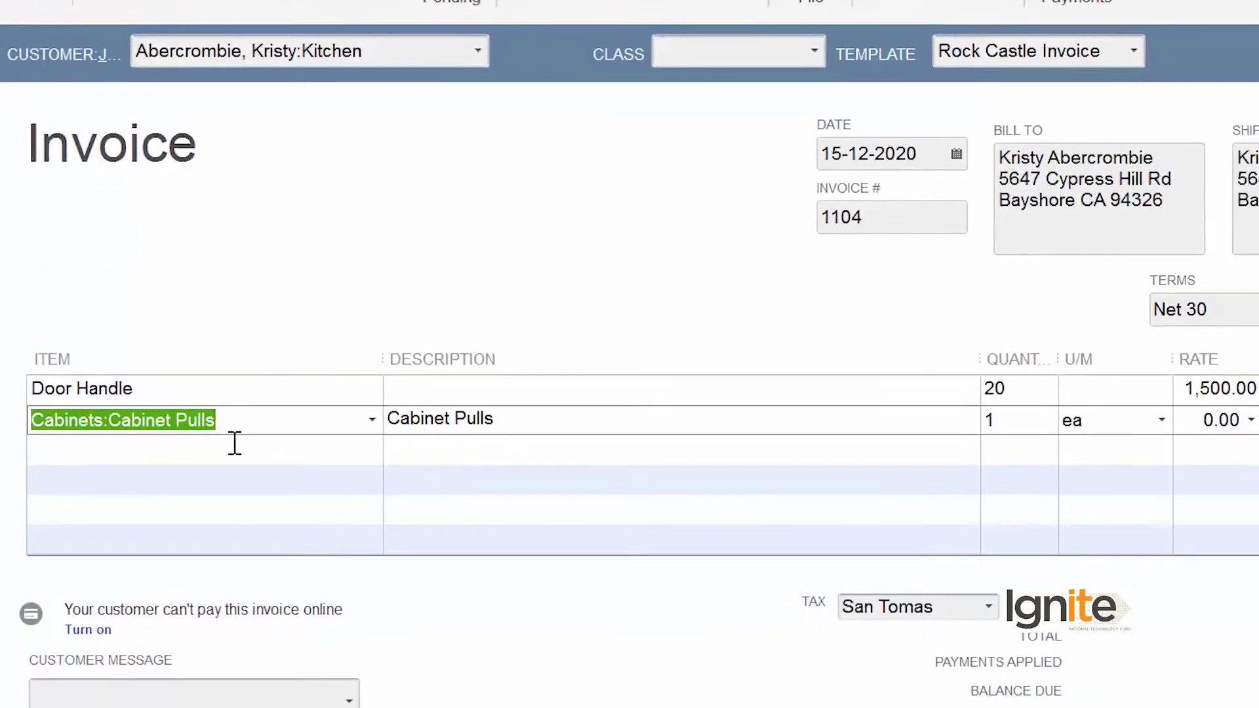
{"action": "left_click", "coordinate": [965, 376]}
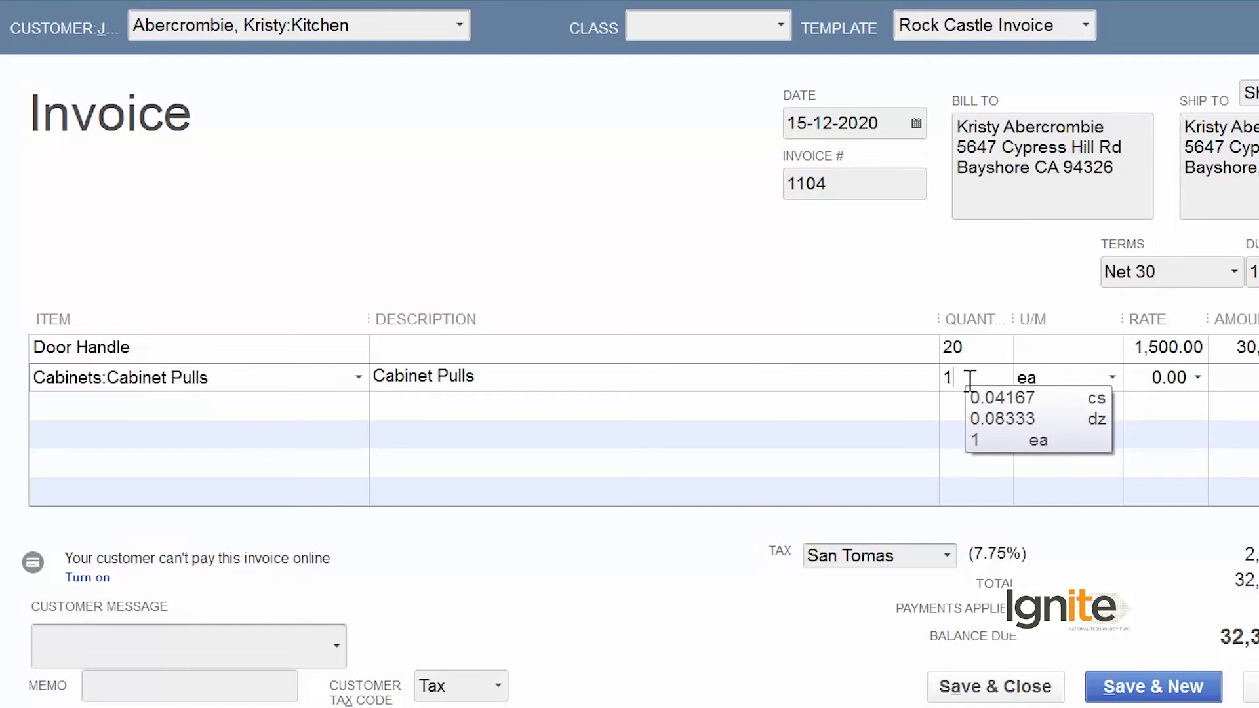
{"action": "key", "text": "BackSpace"}
{"action": "type", "text": "40"}
{"action": "key", "text": "Tab"}
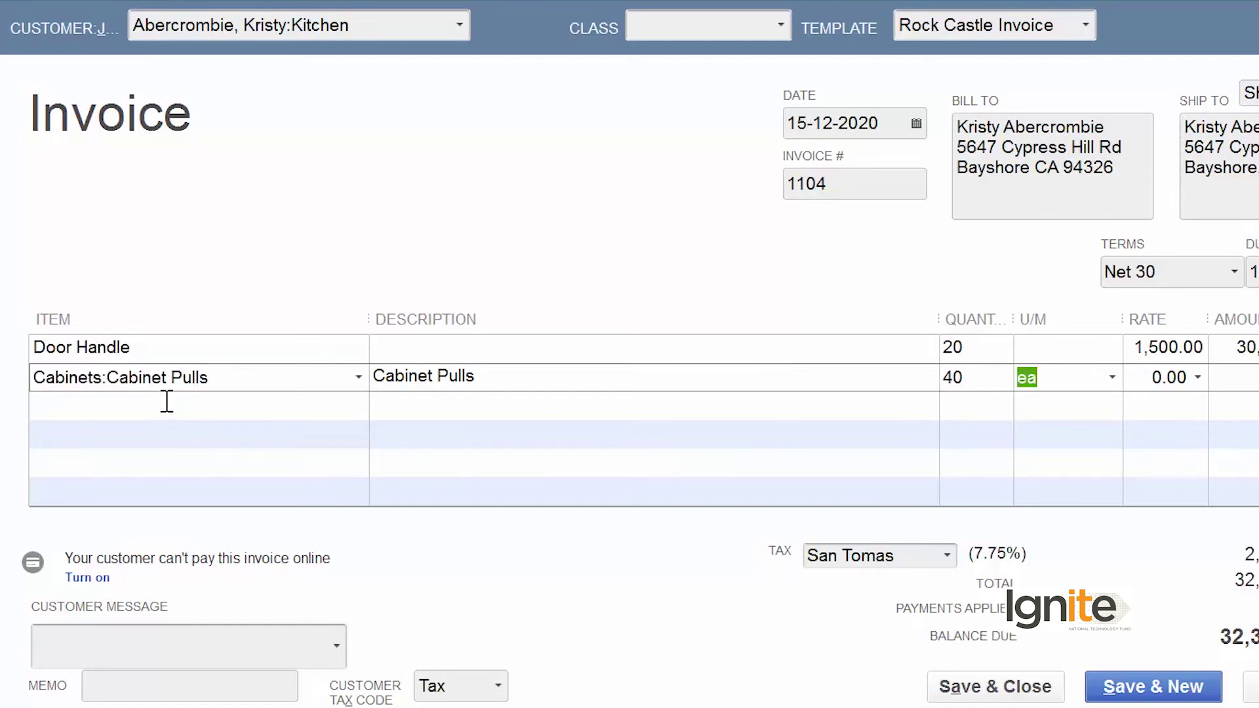
Add Brass hinges from Hardware as the third invoice line with a quantity of 2.
{"action": "left_click", "coordinate": [165, 403]}
{"action": "left_click", "coordinate": [359, 406]}
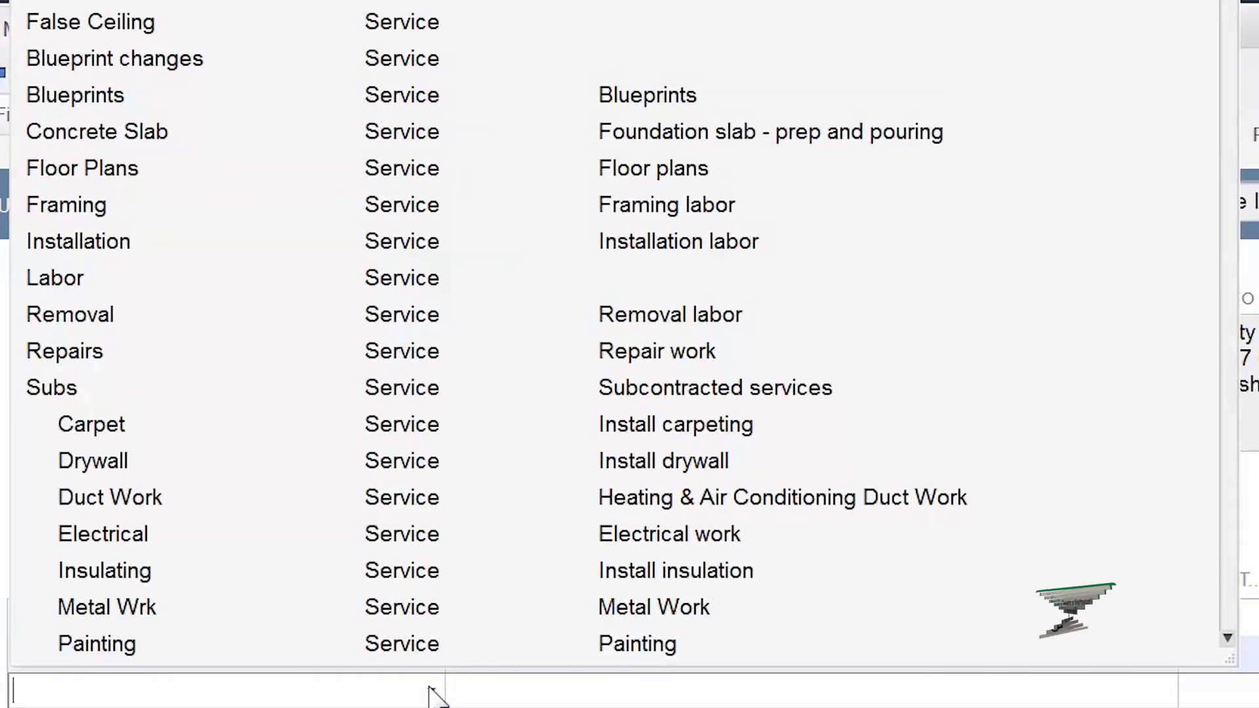
{"action": "scroll", "coordinate": [429, 688], "scroll_direction": "down", "scroll_amount": 6}
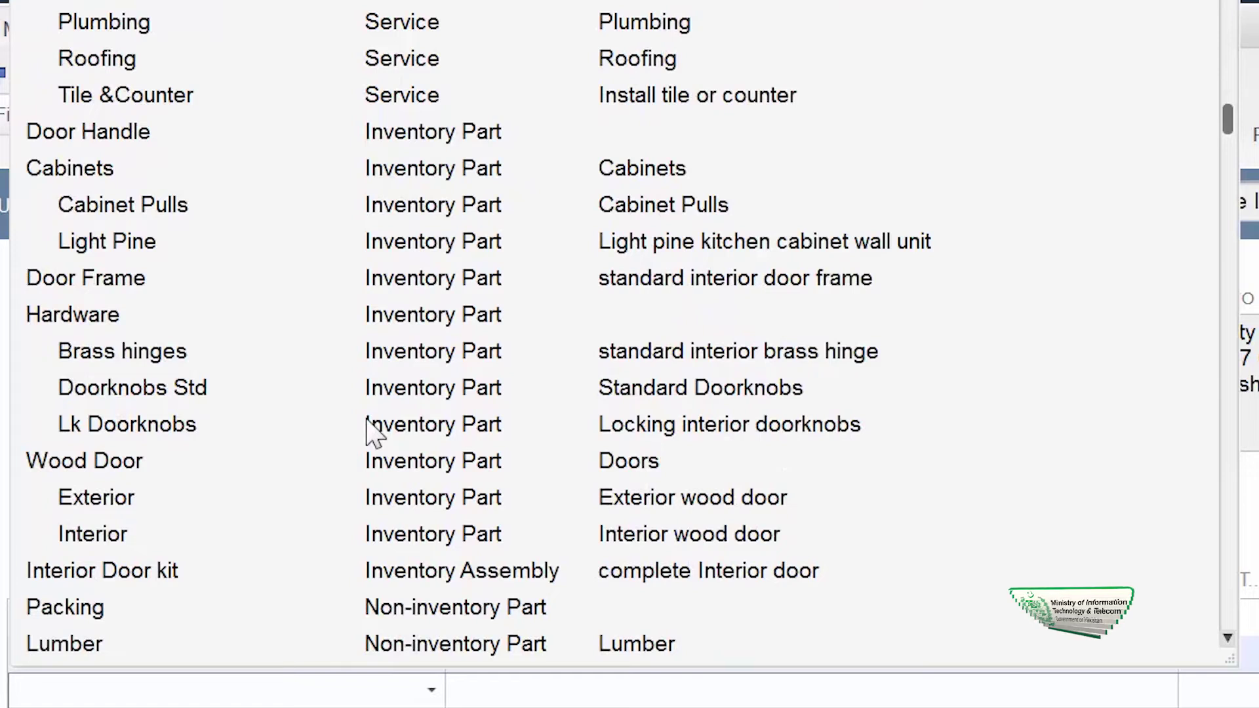
{"action": "left_click", "coordinate": [438, 362]}
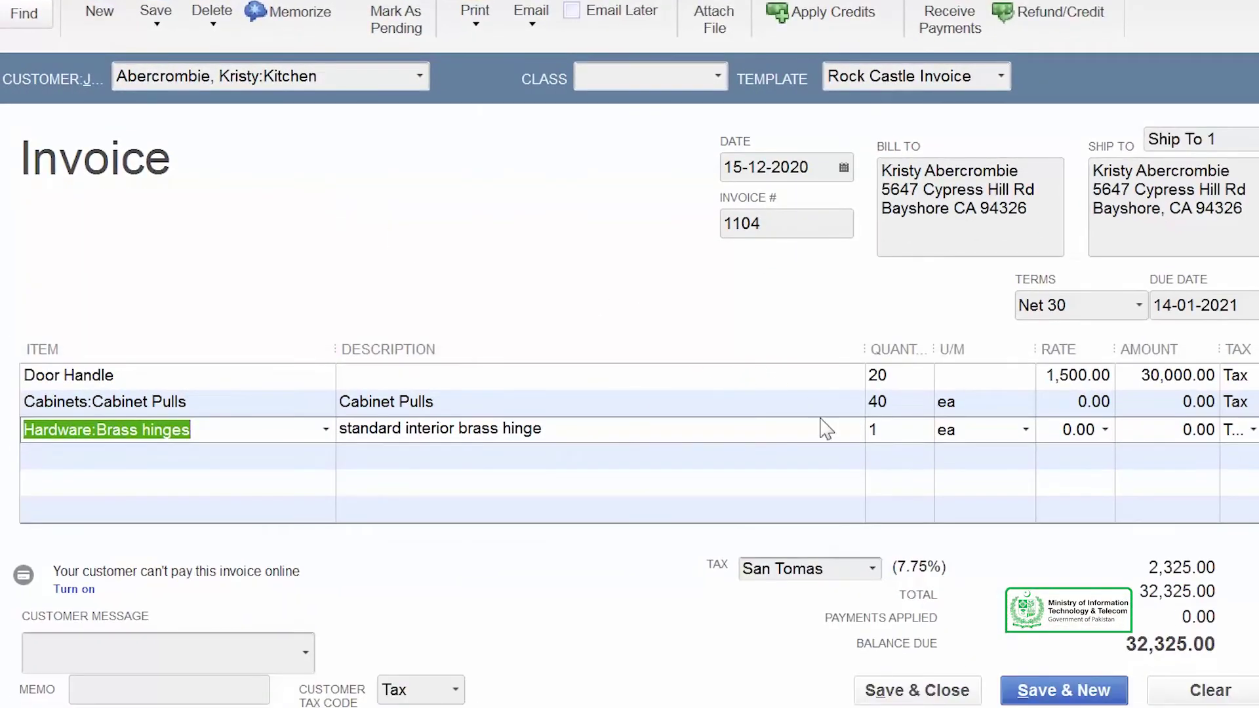
{"action": "left_click", "coordinate": [875, 429]}
{"action": "type", "text": "2 ea"}
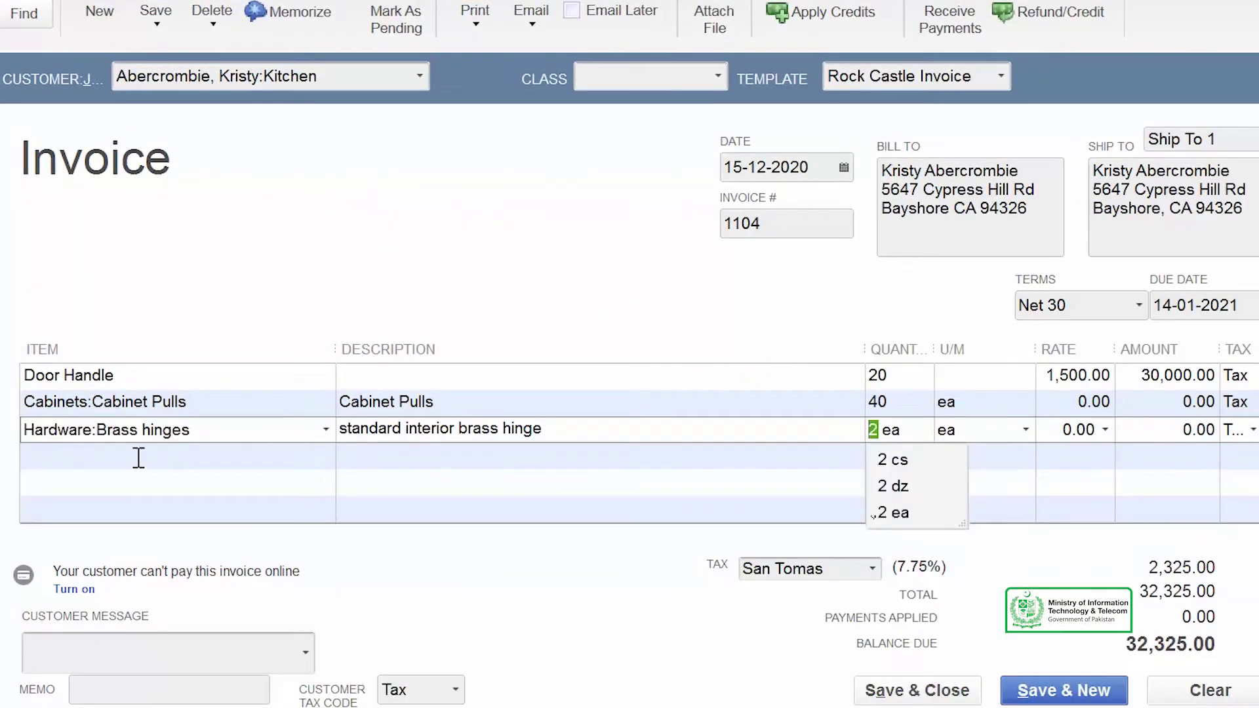
{"action": "key", "text": "Tab"}
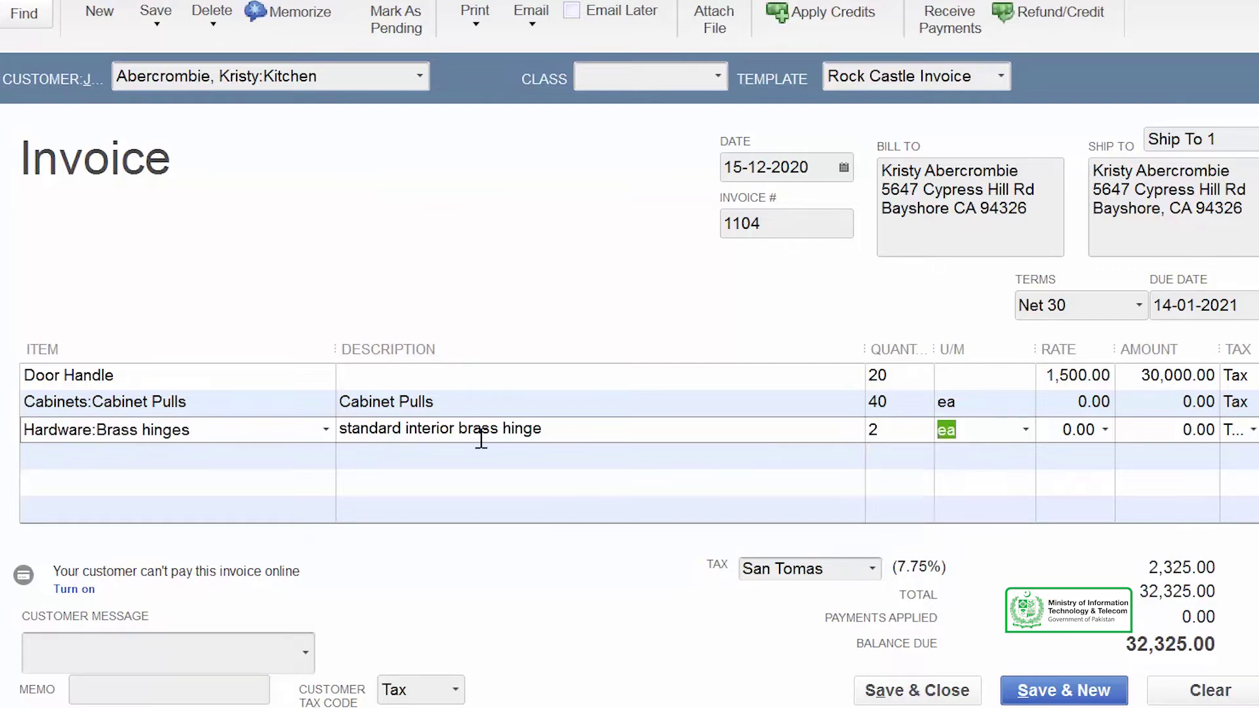
Set the rate of the Brass hinges line to 1000.
{"action": "left_click", "coordinate": [1063, 429]}
{"action": "key", "text": "Delete"}
{"action": "key", "text": "Delete"}
{"action": "key", "text": "Delete"}
{"action": "key", "text": "Delete"}
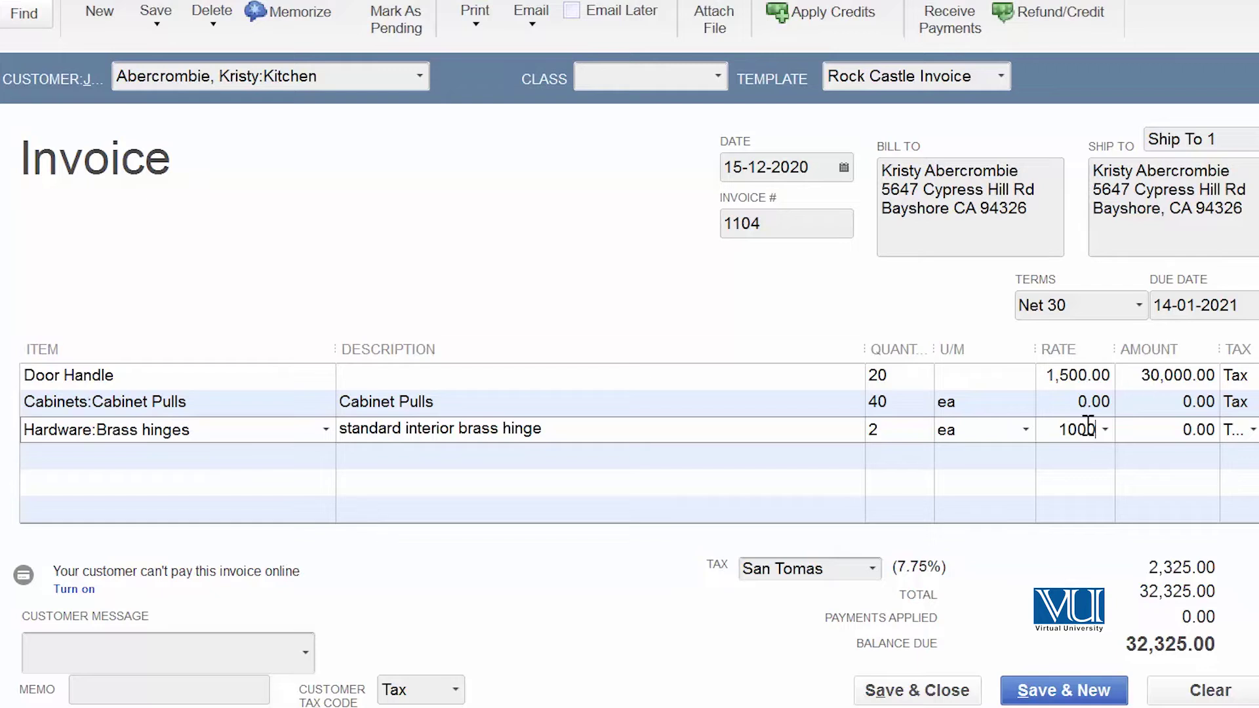
Set the Cabinet Pulls rate to 50 and the Brass hinges quantity to 20.
{"action": "double_click", "coordinate": [1077, 401]}
{"action": "type", "text": "50"}
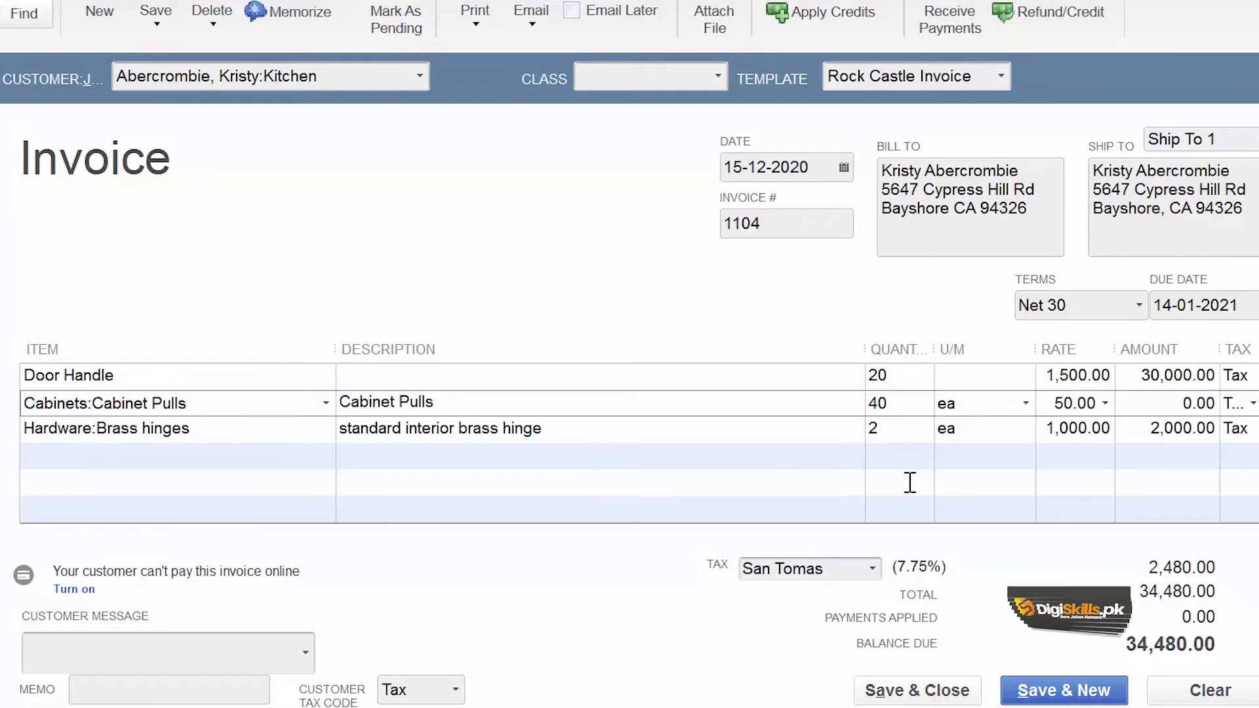
{"action": "left_click", "coordinate": [906, 435]}
{"action": "type", "text": "0"}
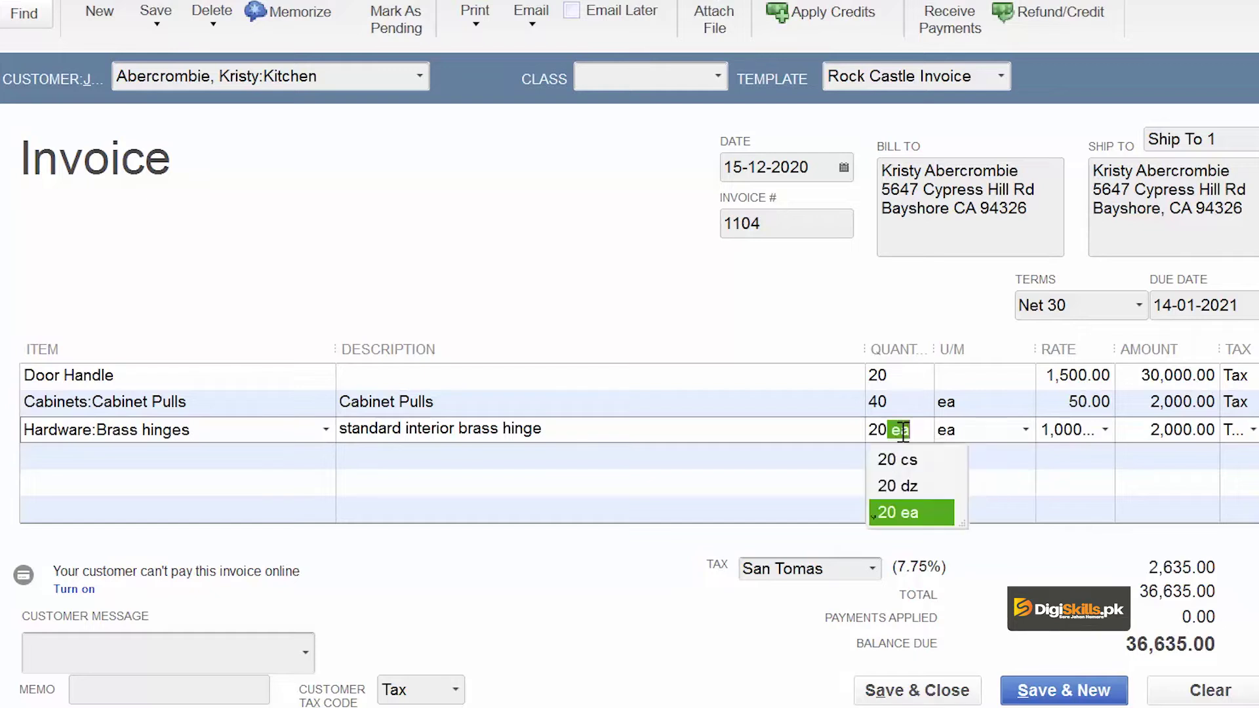
Add the Subtotal item as the fourth invoice line, below the three inventory parts.
{"action": "left_click", "coordinate": [331, 462]}
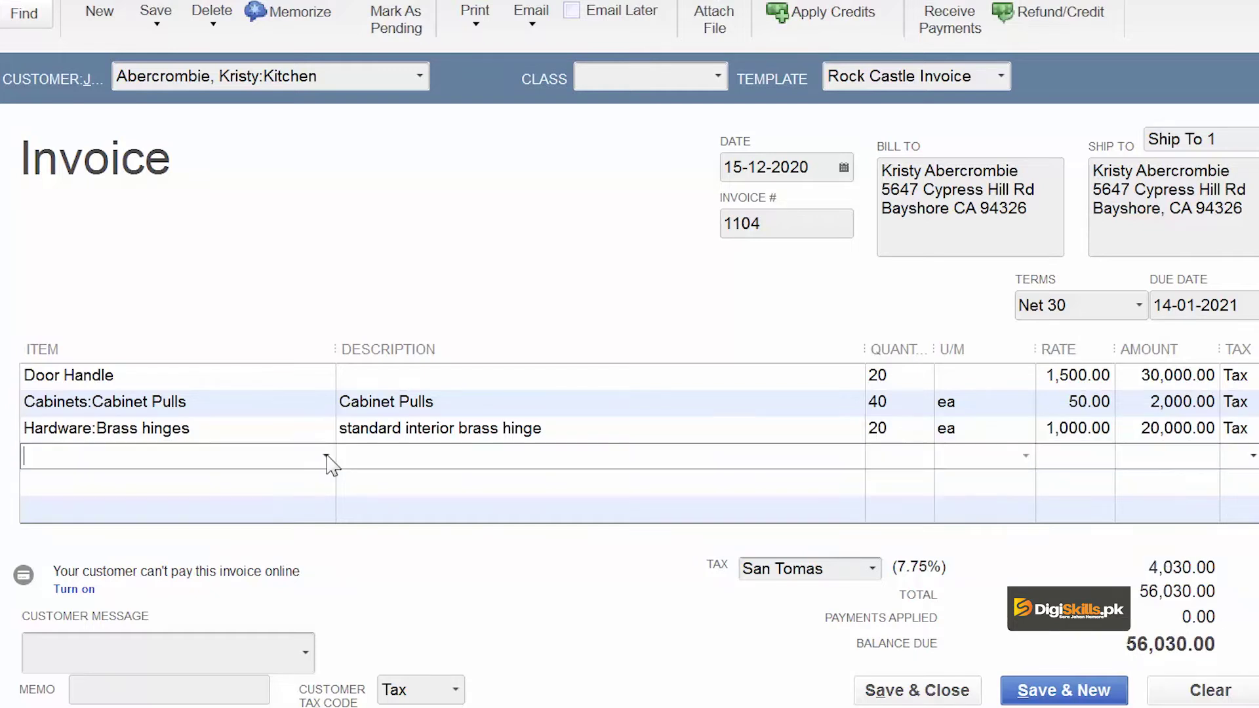
{"action": "left_click", "coordinate": [326, 457]}
{"action": "scroll", "coordinate": [341, 423], "scroll_direction": "down", "scroll_amount": 20}
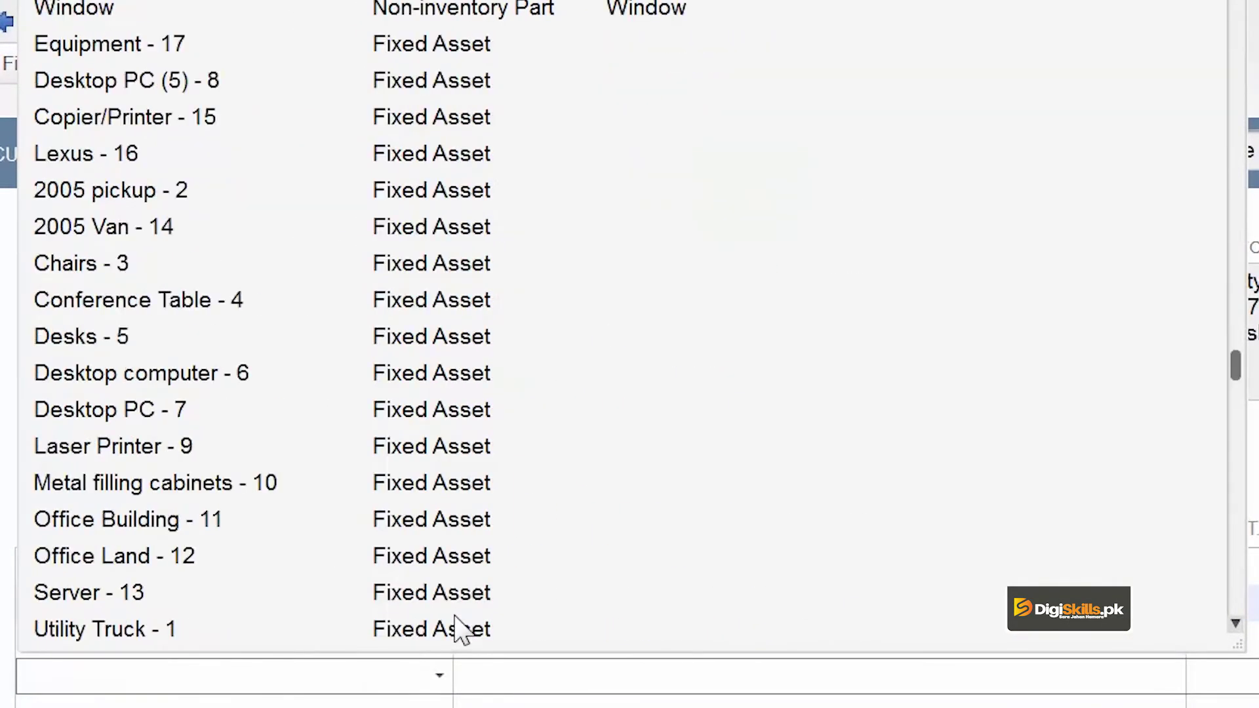
{"action": "scroll", "coordinate": [459, 630], "scroll_direction": "down", "scroll_amount": 5}
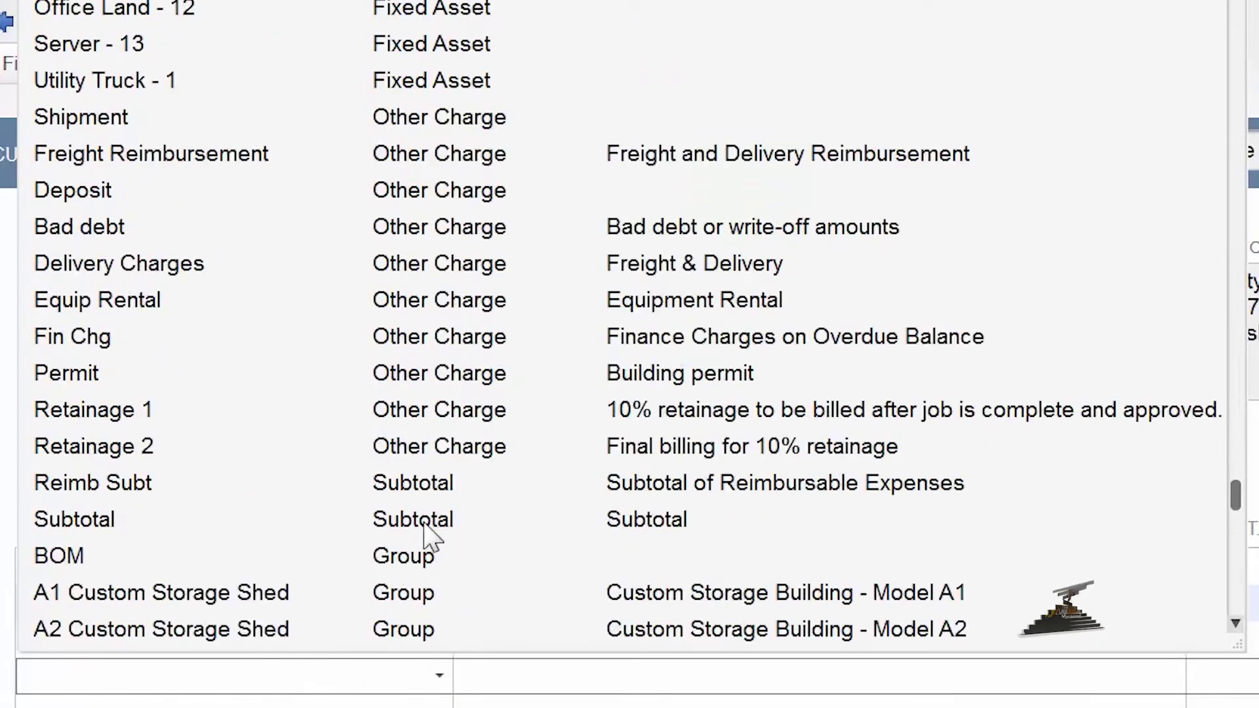
{"action": "left_click", "coordinate": [425, 521]}
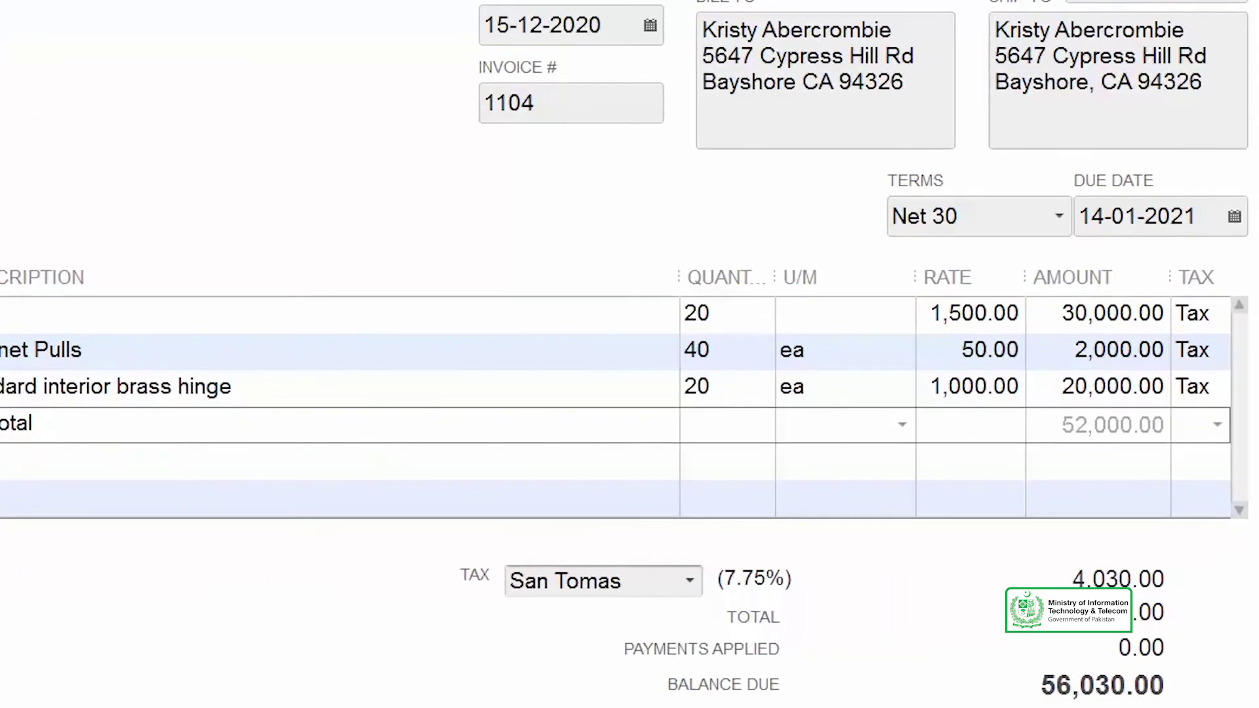
Add the Framing service below the subtotal with a quantity of 100.
{"action": "left_click", "coordinate": [255, 476]}
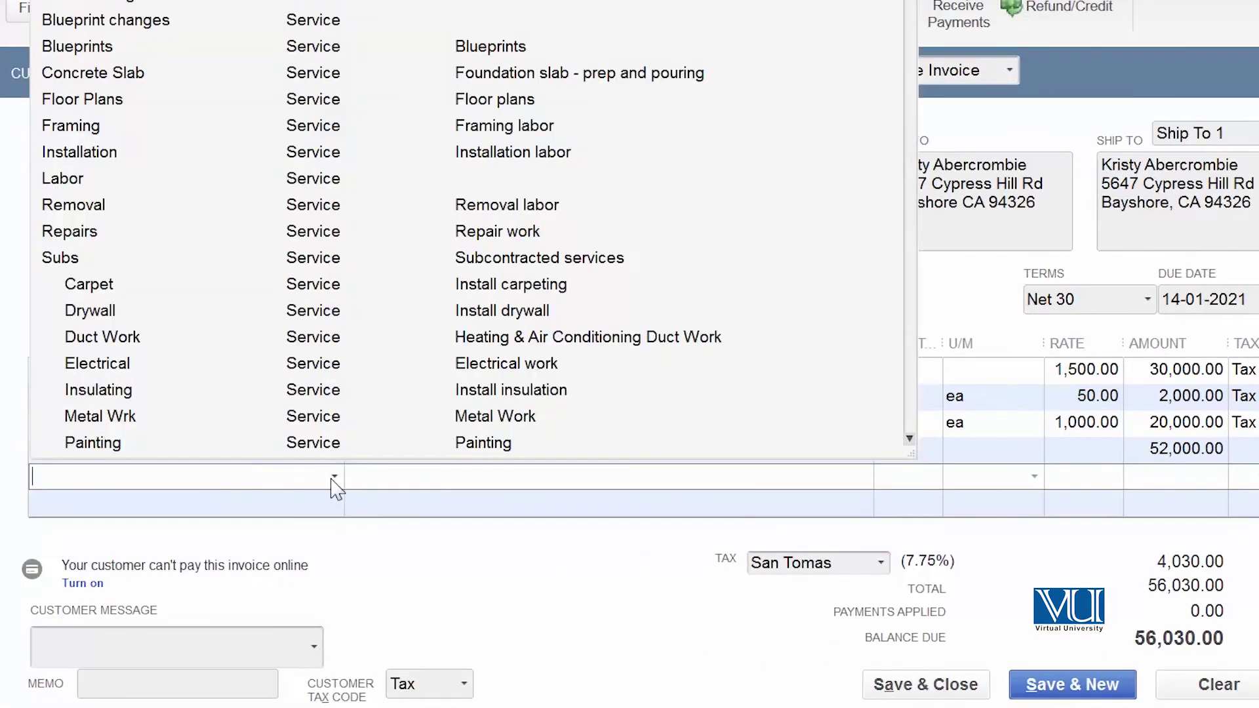
{"action": "left_click", "coordinate": [104, 125]}
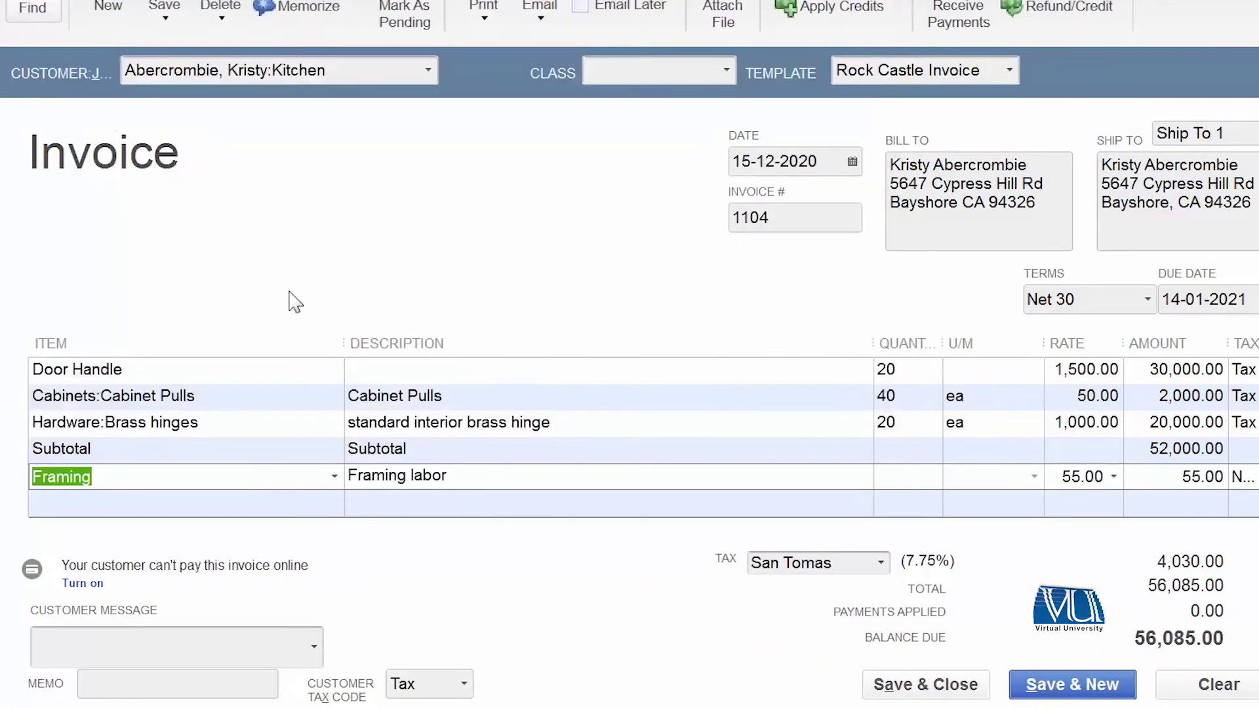
{"action": "left_click", "coordinate": [905, 469]}
{"action": "type", "text": "100"}
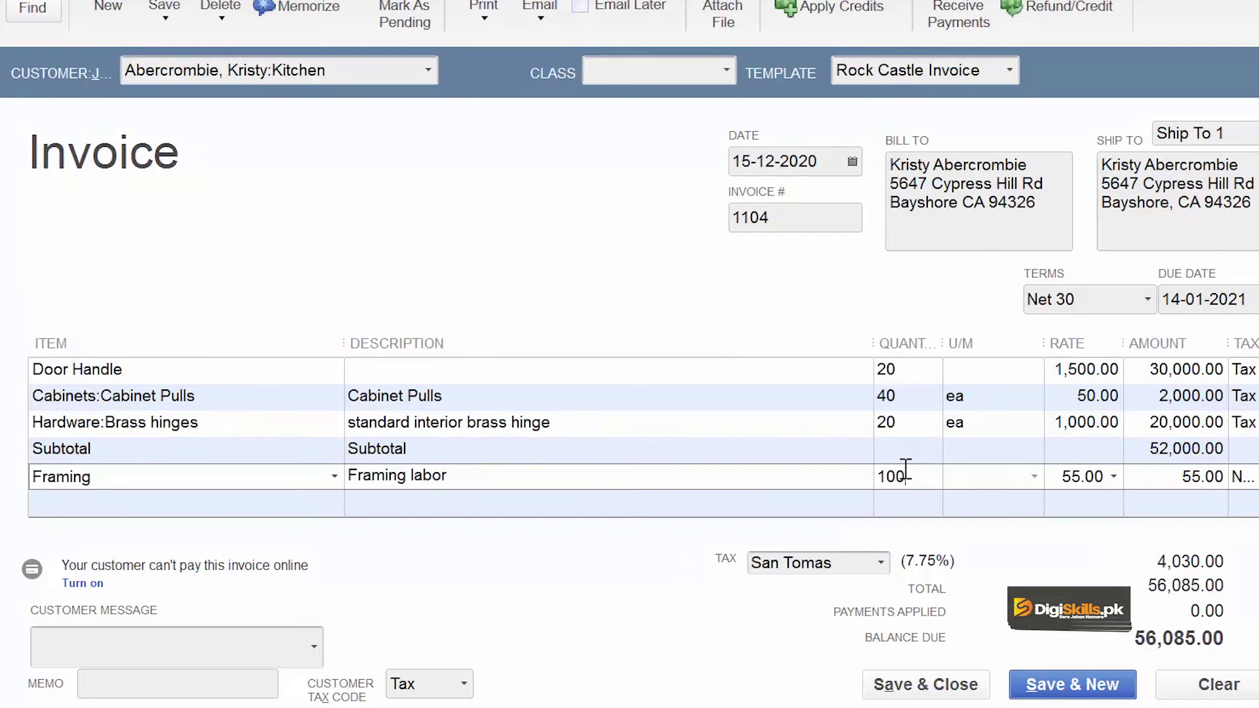
Add the Installation service below Framing with a quantity of 20.
{"action": "left_click", "coordinate": [124, 503]}
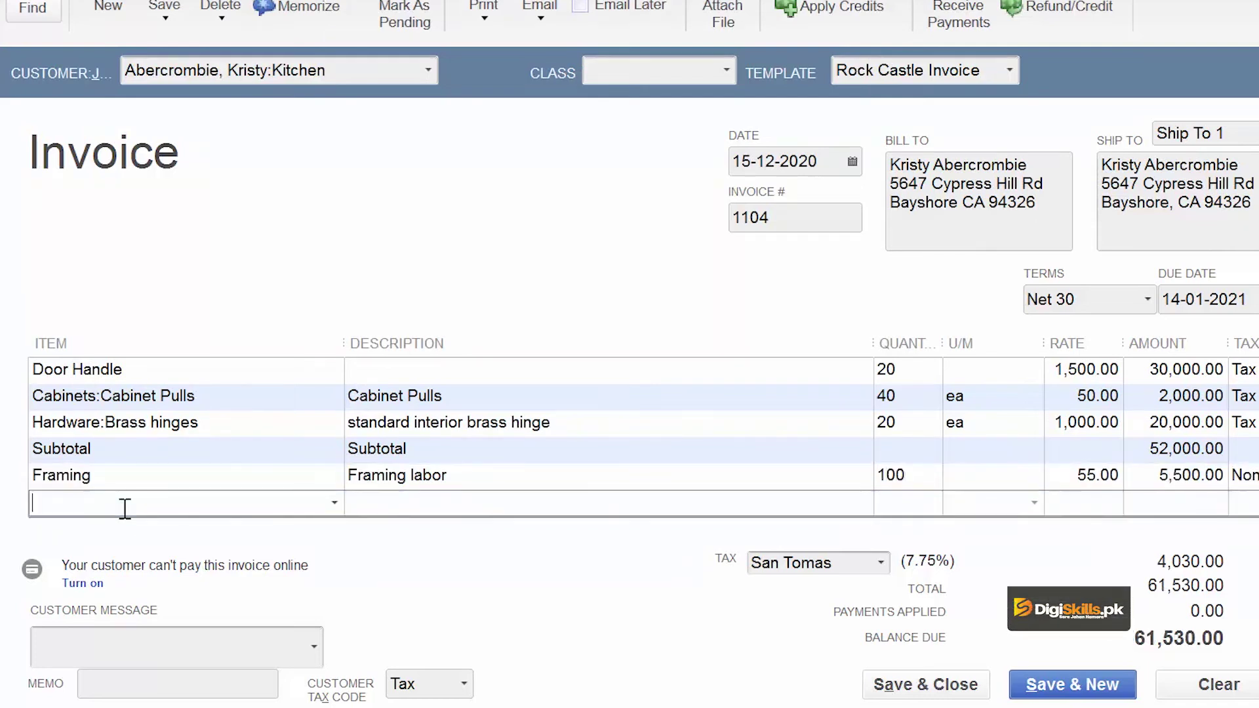
{"action": "left_click", "coordinate": [334, 504]}
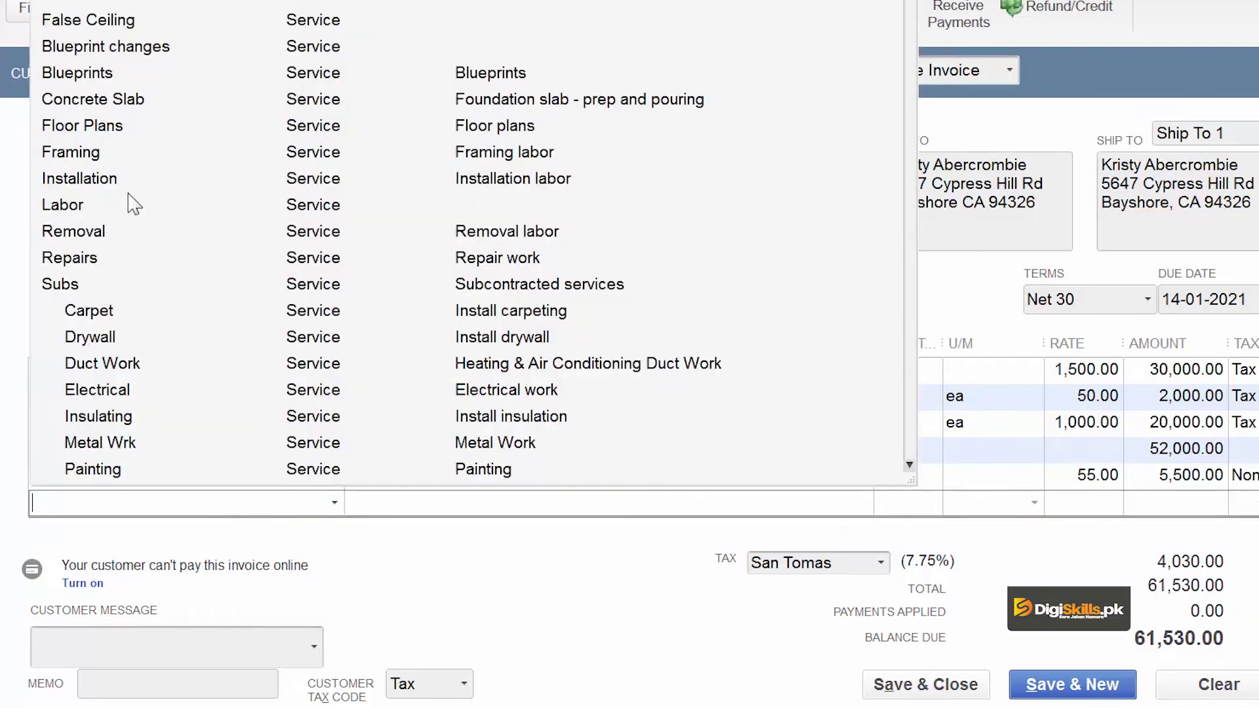
{"action": "left_click", "coordinate": [79, 178]}
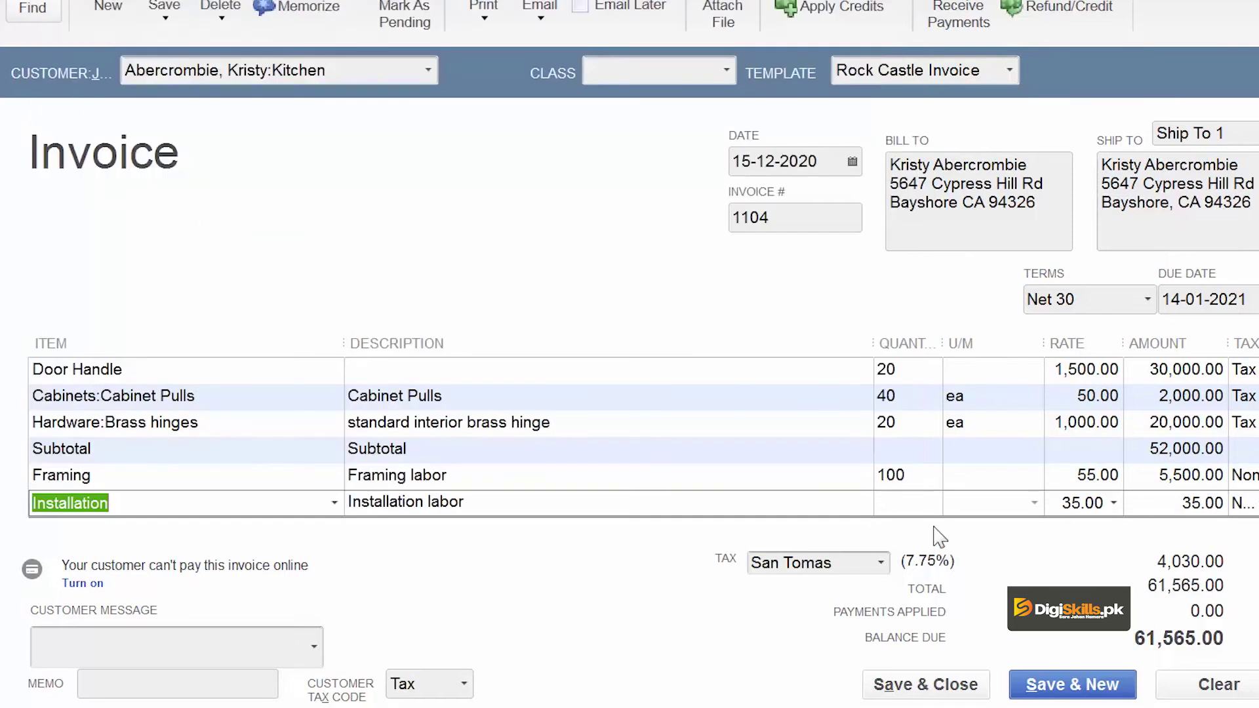
{"action": "left_click", "coordinate": [917, 506]}
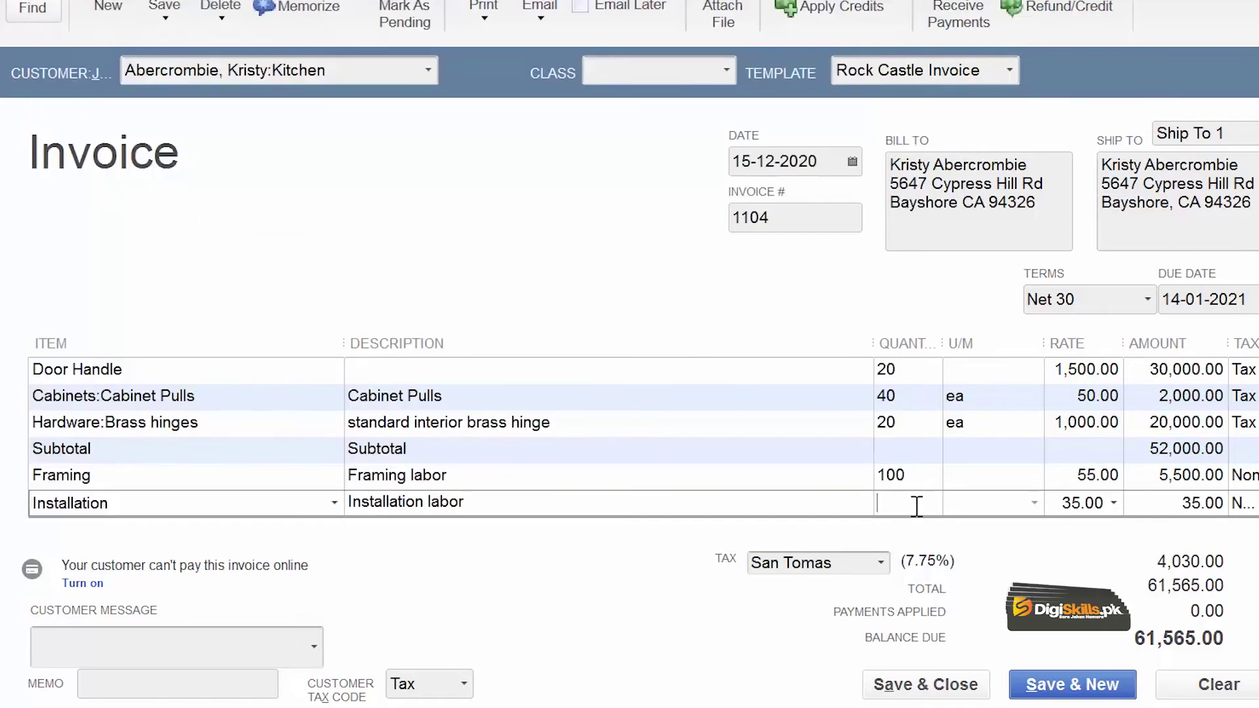
{"action": "type", "text": "20"}
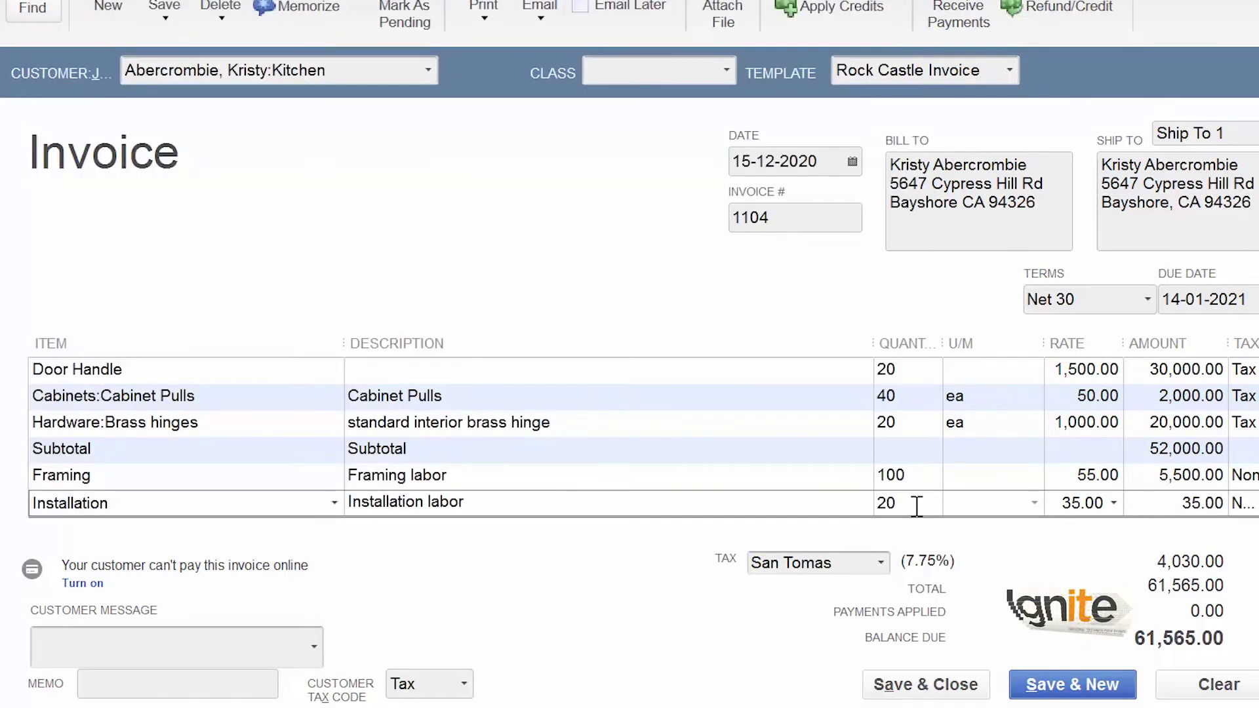
{"action": "key", "text": "Tab"}
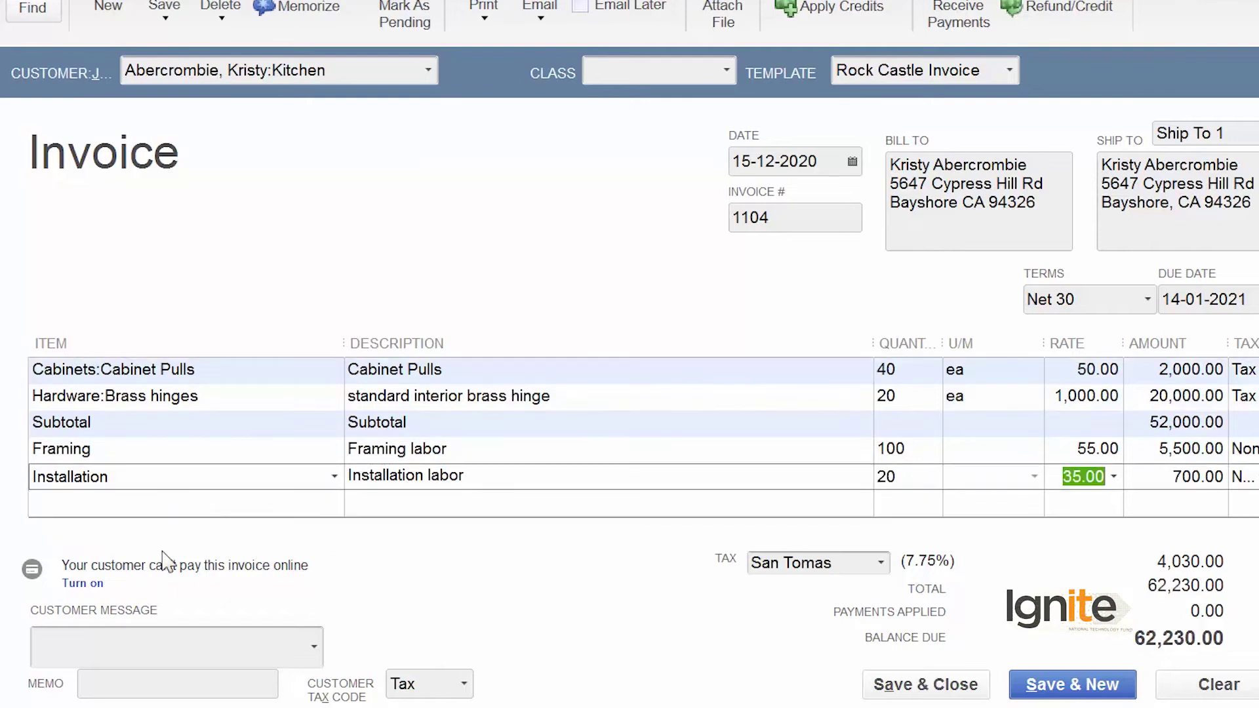
Add a second Subtotal line below Installation for the services and review all the invoice lines.
{"action": "left_click", "coordinate": [173, 499]}
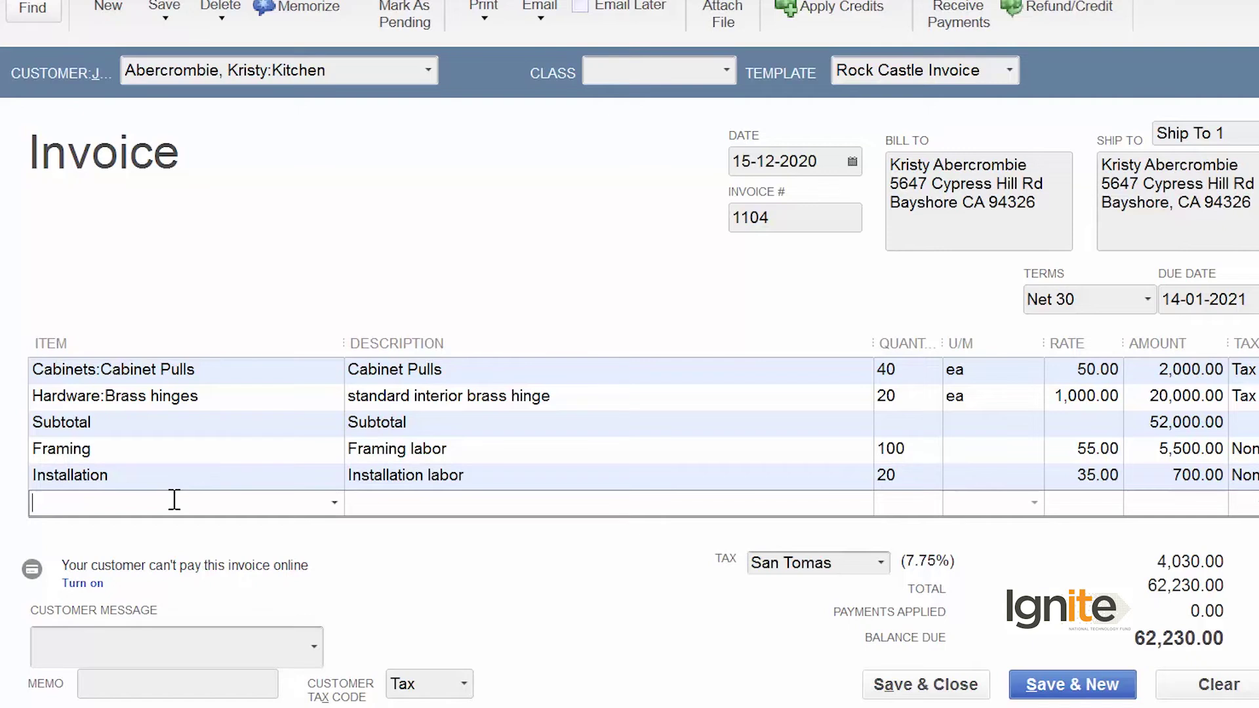
{"action": "left_click", "coordinate": [334, 503]}
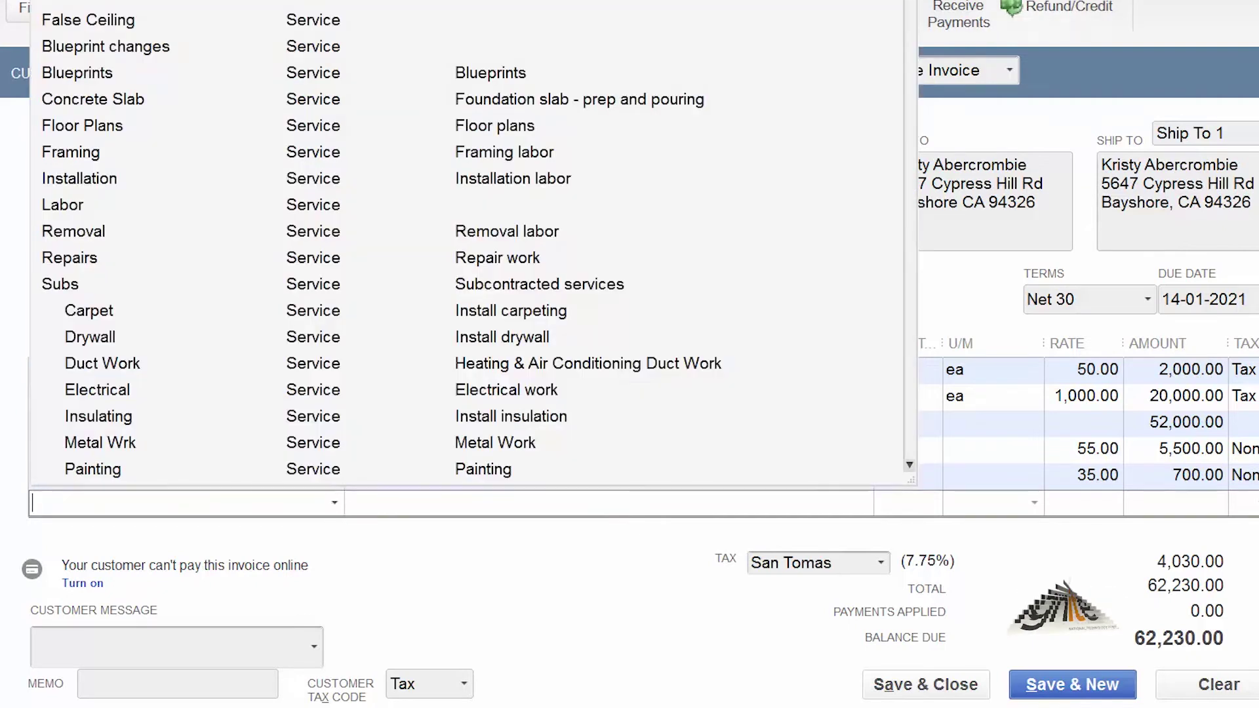
{"action": "scroll", "coordinate": [459, 262], "scroll_direction": "down", "scroll_amount": 15}
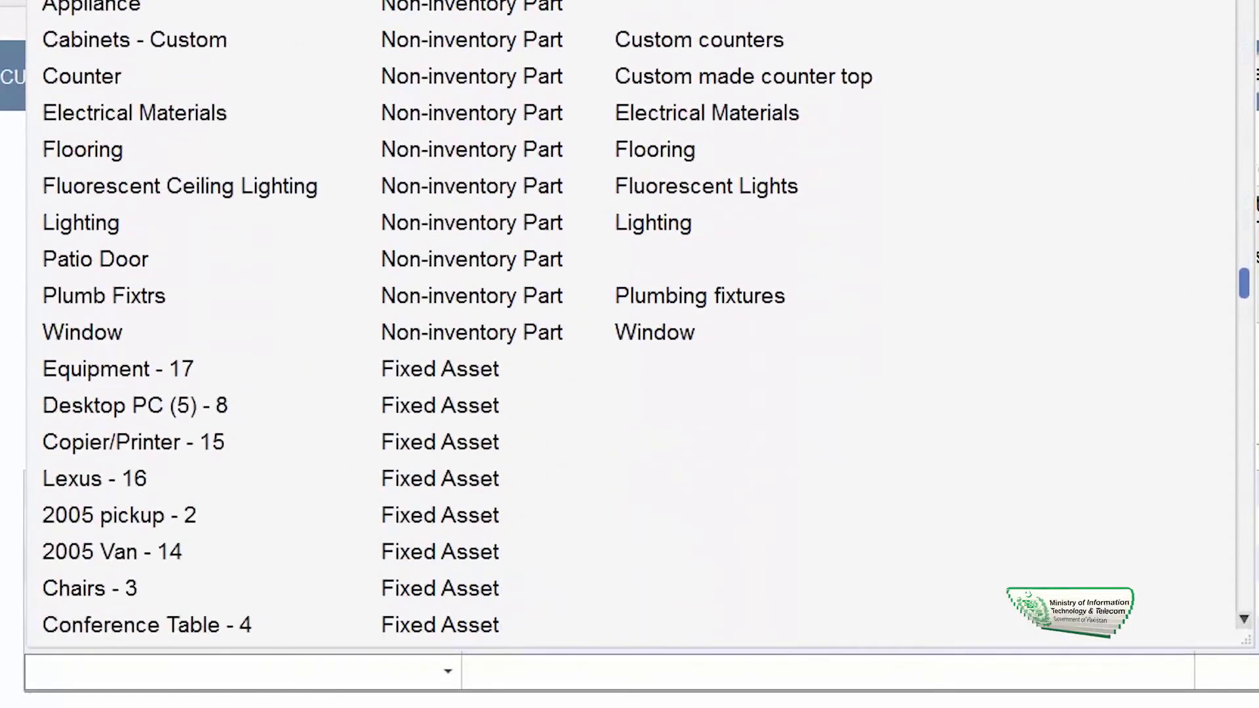
{"action": "scroll", "coordinate": [180, 400], "scroll_direction": "down", "scroll_amount": 5}
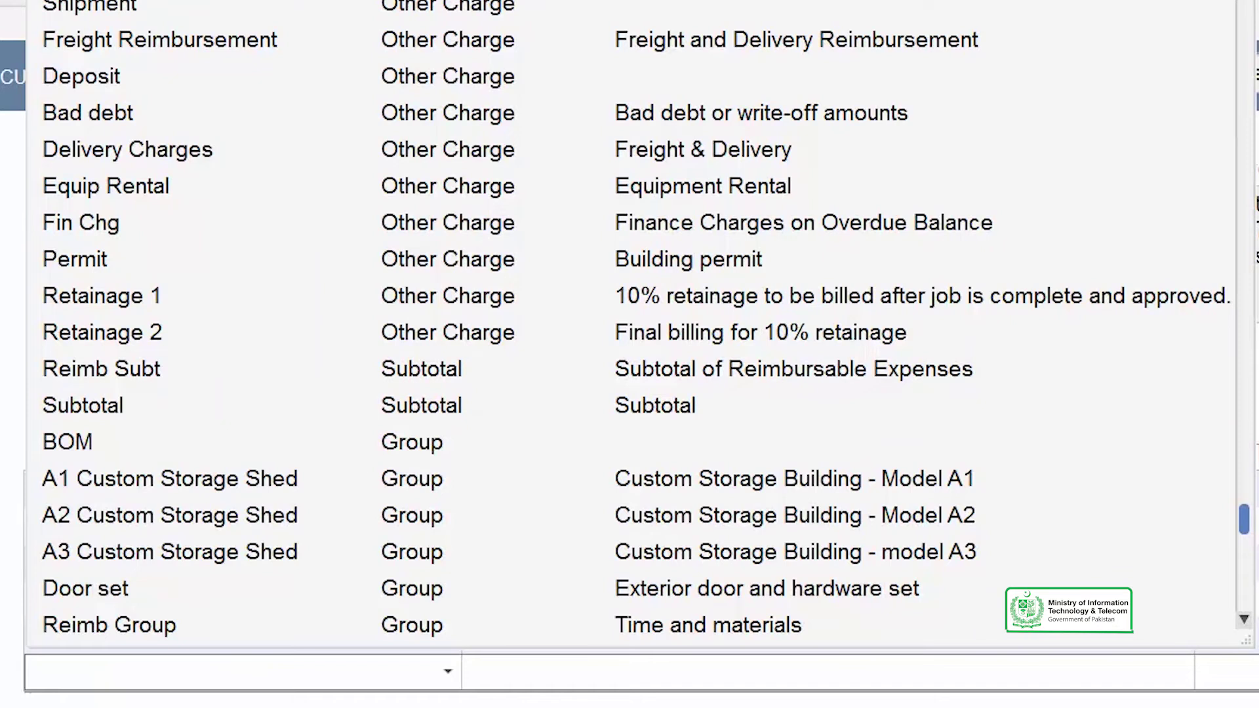
{"action": "left_click", "coordinate": [146, 404]}
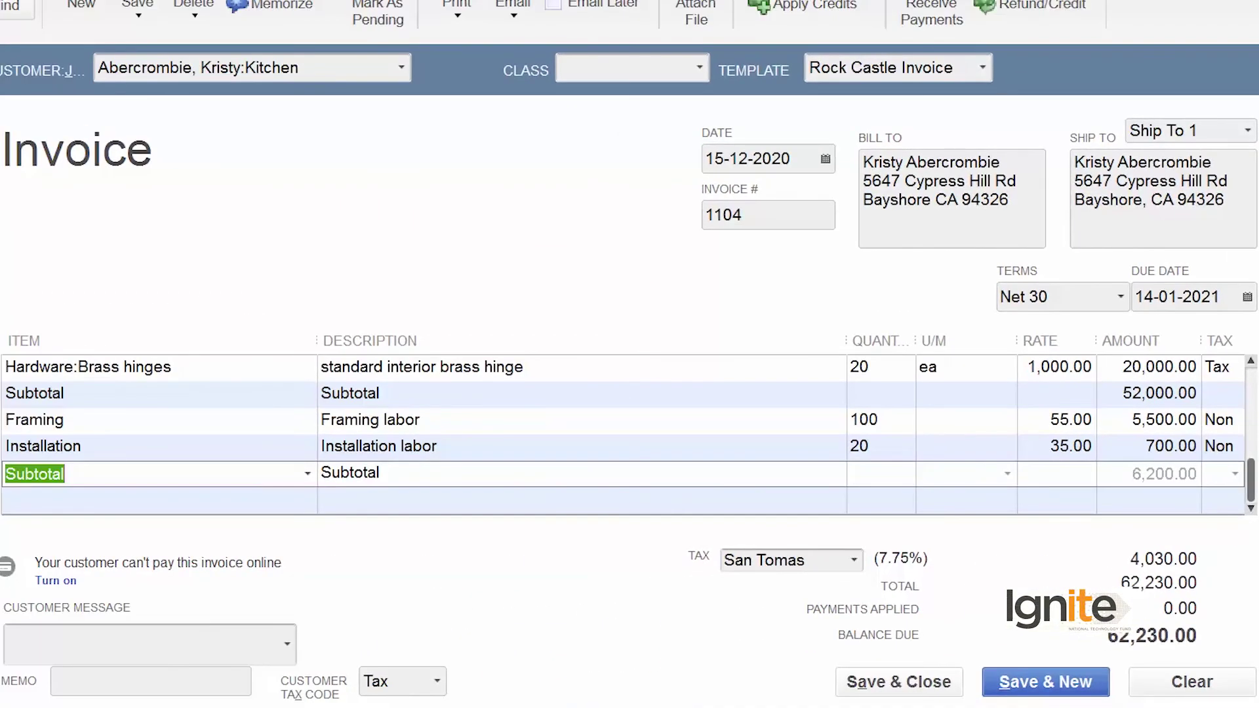
{"action": "left_click_drag", "start_coordinate": [1251, 497], "coordinate": [1250, 392]}
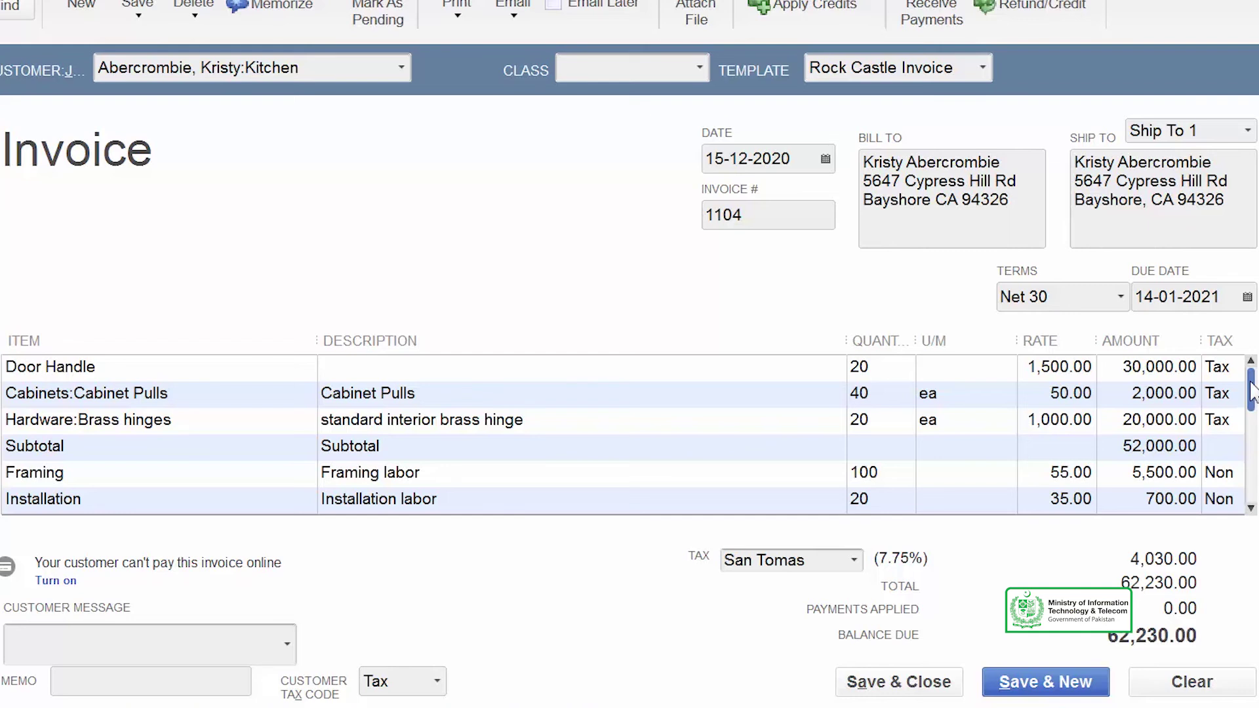
{"action": "left_click_drag", "start_coordinate": [1251, 391], "coordinate": [1250, 426]}
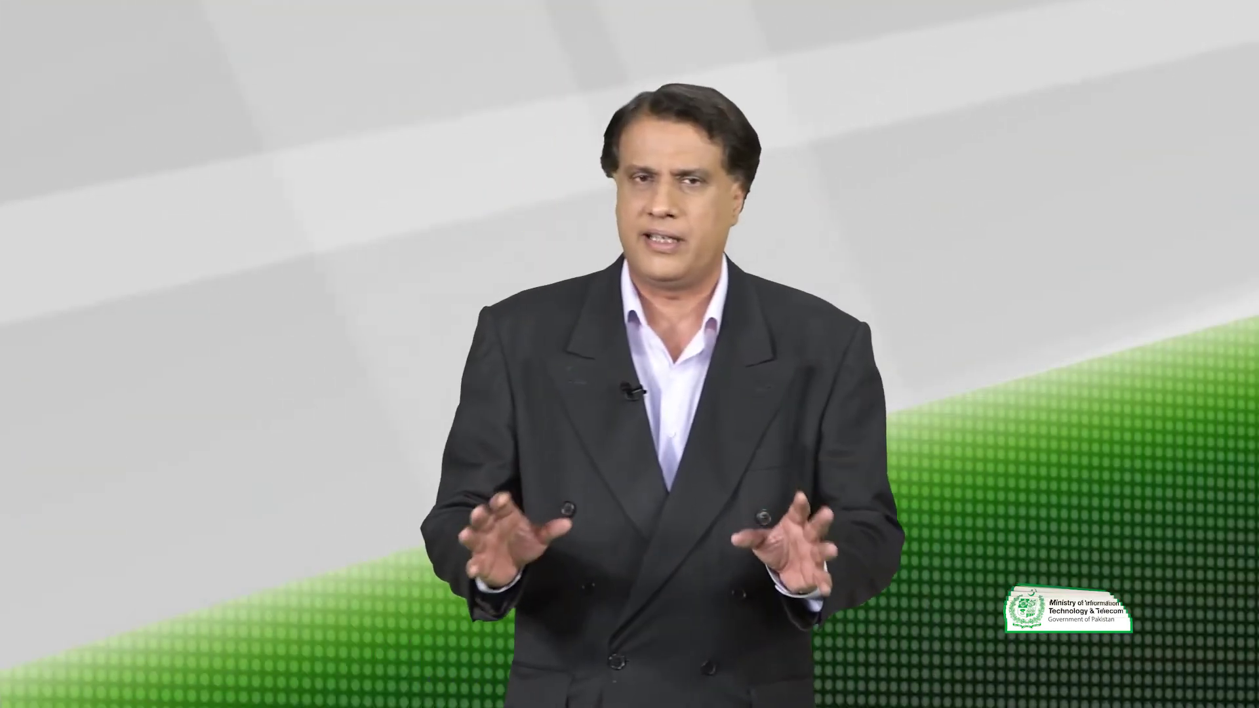